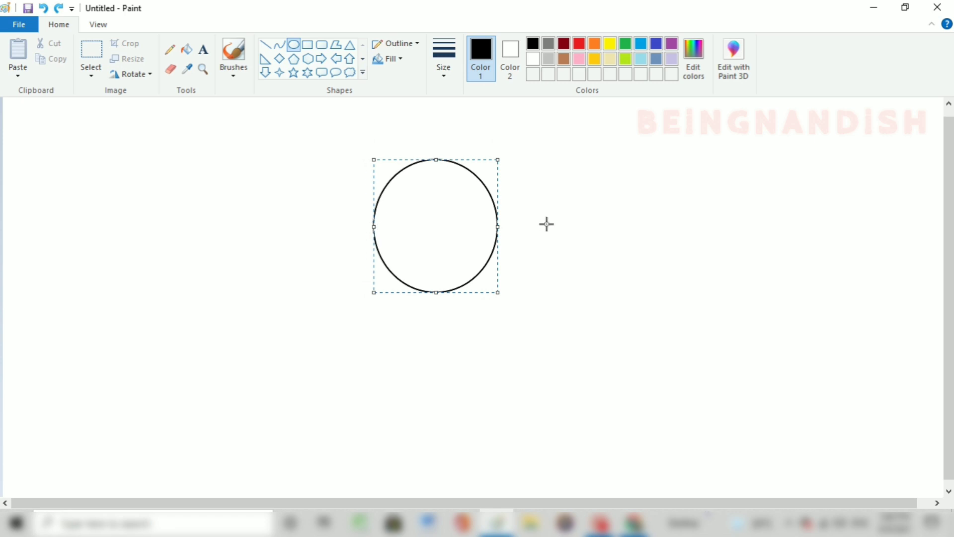
Slightly widen the large head circle and draw a smaller circle overlapping its top edge as the first ear
{"action": "left_click_drag", "start_coordinate": [497, 224], "coordinate": [500, 222]}
{"action": "left_click", "coordinate": [410, 106]}
{"action": "left_click_drag", "start_coordinate": [407, 104], "coordinate": [483, 173]}
{"action": "left_click_drag", "start_coordinate": [451, 140], "coordinate": [450, 136]}
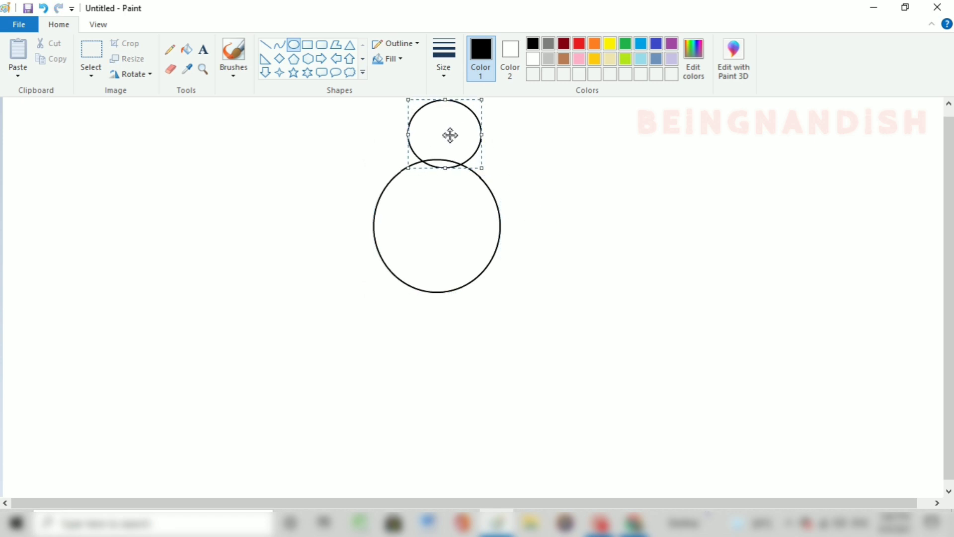
Draw a second ear circle overlapping the right edge of the head and enlarge it slightly
{"action": "left_click", "coordinate": [506, 212]}
{"action": "mouse_move", "coordinate": [513, 217]}
{"action": "left_mouse_down"}
{"action": "mouse_move", "coordinate": [558, 262]}
{"action": "mouse_move", "coordinate": [526, 215]}
{"action": "left_mouse_up"}
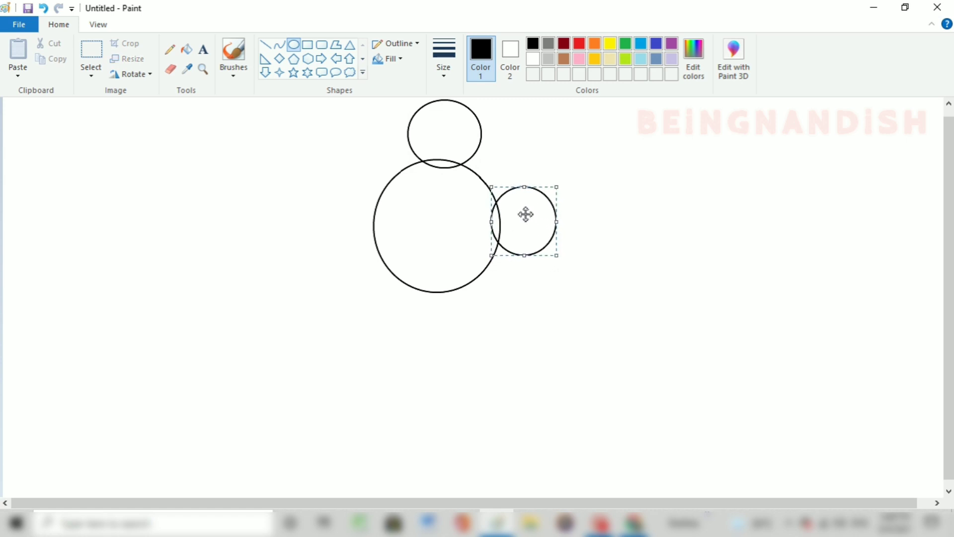
{"action": "left_click_drag", "start_coordinate": [558, 255], "coordinate": [539, 228]}
{"action": "left_click_drag", "start_coordinate": [561, 184], "coordinate": [562, 174]}
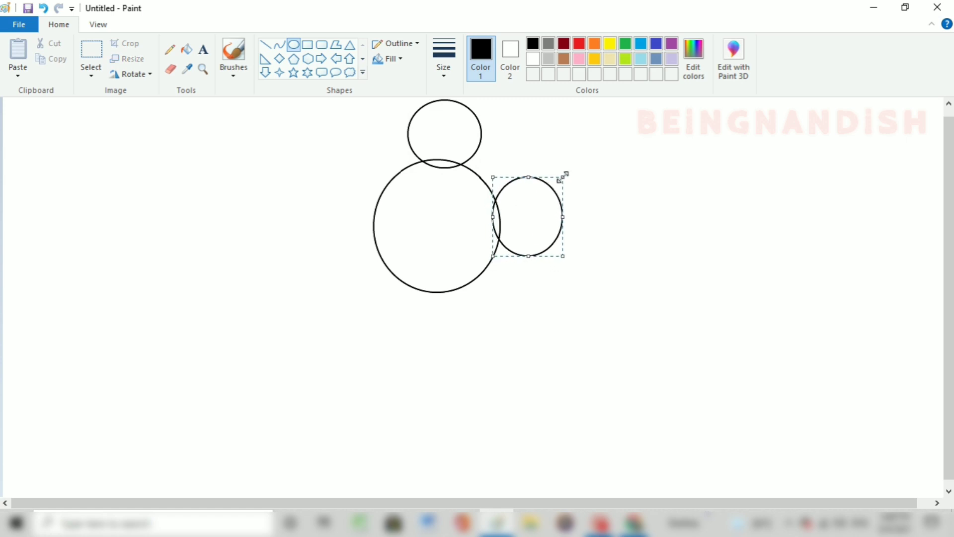
{"action": "left_click", "coordinate": [623, 227]}
Draw the muzzle across the head's left side with a deep lower curve and a short arched upper curve
{"action": "left_click", "coordinate": [279, 45]}
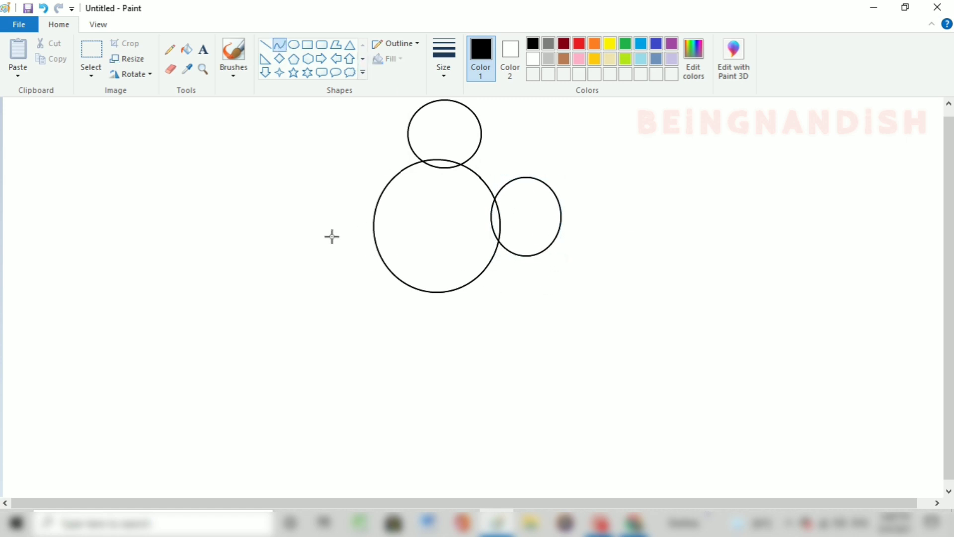
{"action": "mouse_move", "coordinate": [337, 235]}
{"action": "left_mouse_down"}
{"action": "mouse_move", "coordinate": [464, 262]}
{"action": "mouse_move", "coordinate": [460, 251]}
{"action": "mouse_move", "coordinate": [396, 289]}
{"action": "mouse_move", "coordinate": [415, 300]}
{"action": "mouse_move", "coordinate": [344, 270]}
{"action": "left_mouse_up"}
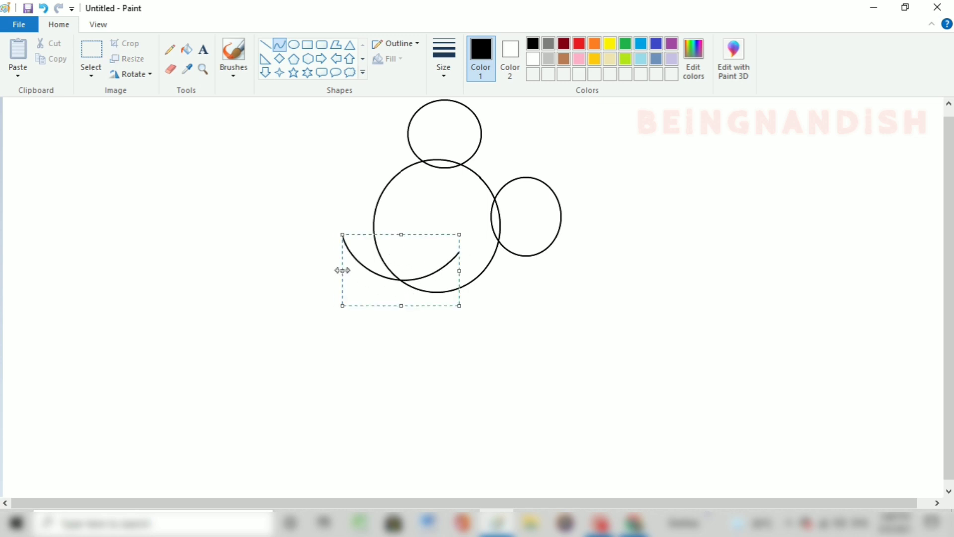
{"action": "left_click", "coordinate": [347, 220]}
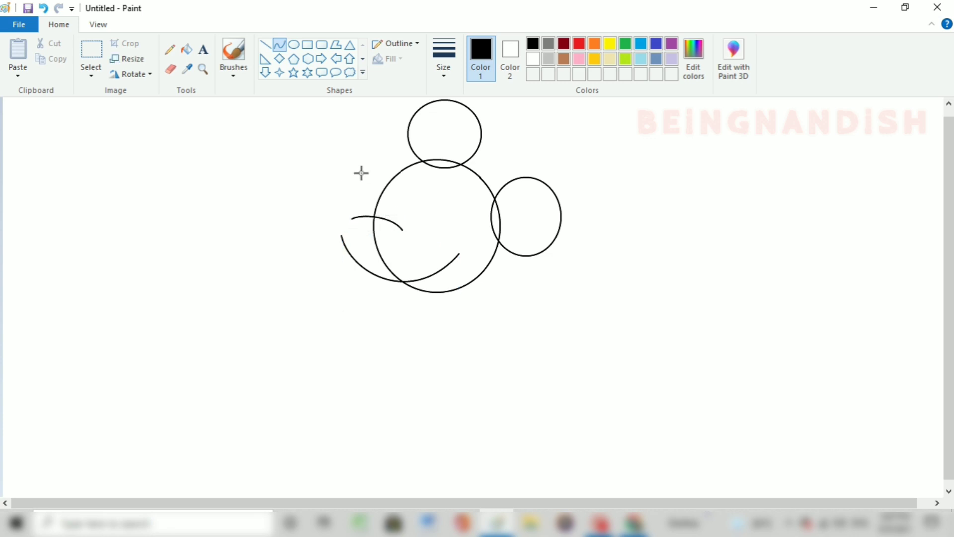
Draw a closed, tilted oval nose at the muzzle's tip from two curves joining the upper and lower muzzle lines
{"action": "left_click", "coordinate": [98, 25]}
{"action": "left_click", "coordinate": [47, 58]}
{"action": "left_click", "coordinate": [58, 25]}
{"action": "mouse_move", "coordinate": [402, 310]}
{"action": "left_mouse_down"}
{"action": "mouse_move", "coordinate": [469, 363]}
{"action": "mouse_move", "coordinate": [409, 383]}
{"action": "mouse_move", "coordinate": [427, 334]}
{"action": "mouse_move", "coordinate": [396, 319]}
{"action": "left_mouse_up"}
{"action": "left_click_drag", "start_coordinate": [468, 390], "coordinate": [457, 390]}
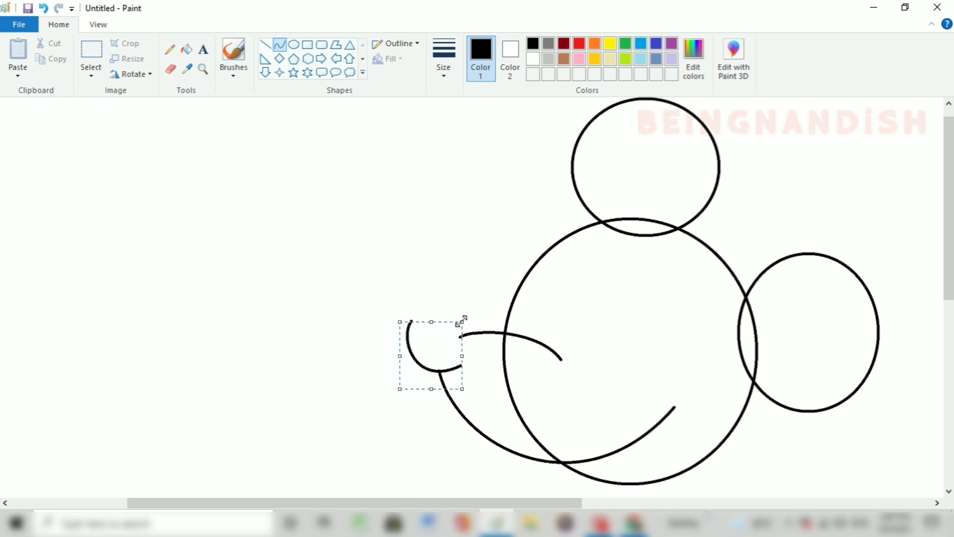
{"action": "left_click_drag", "start_coordinate": [458, 324], "coordinate": [482, 341]}
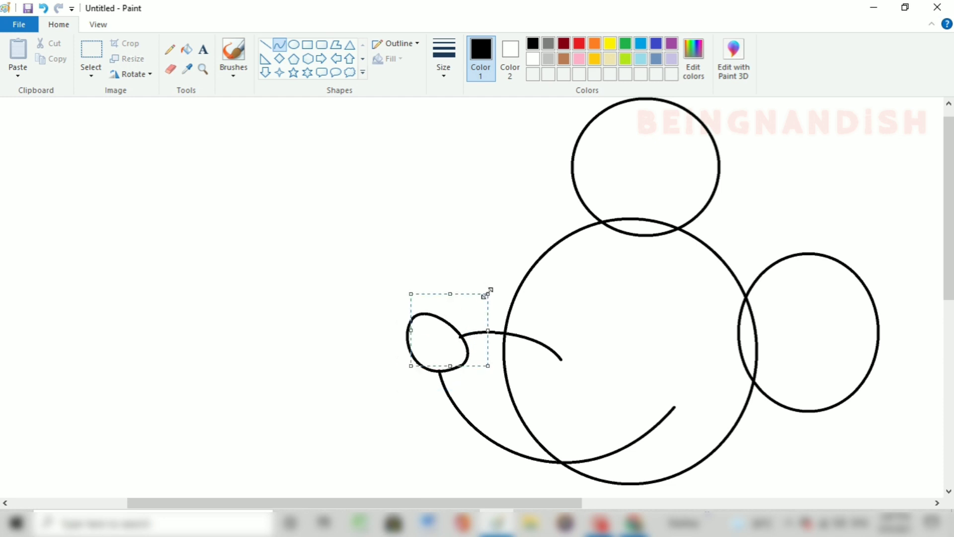
{"action": "left_click_drag", "start_coordinate": [487, 294], "coordinate": [484, 296]}
{"action": "scroll", "coordinate": [482, 249], "scroll_direction": "right", "scroll_amount": 5}
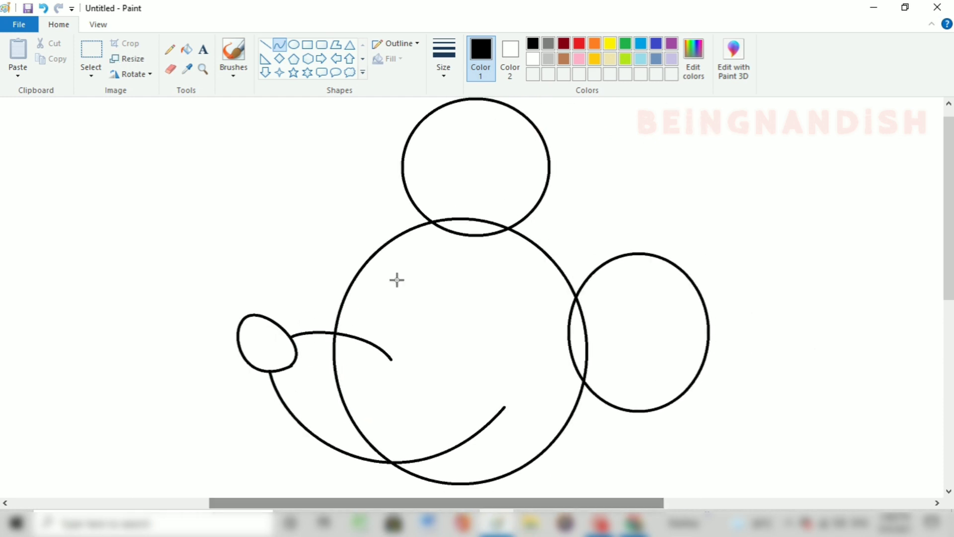
Remove the part of the head circle running between the upper and lower muzzle lines by filling it with white
{"action": "left_click", "coordinate": [186, 49]}
{"action": "left_click", "coordinate": [532, 59]}
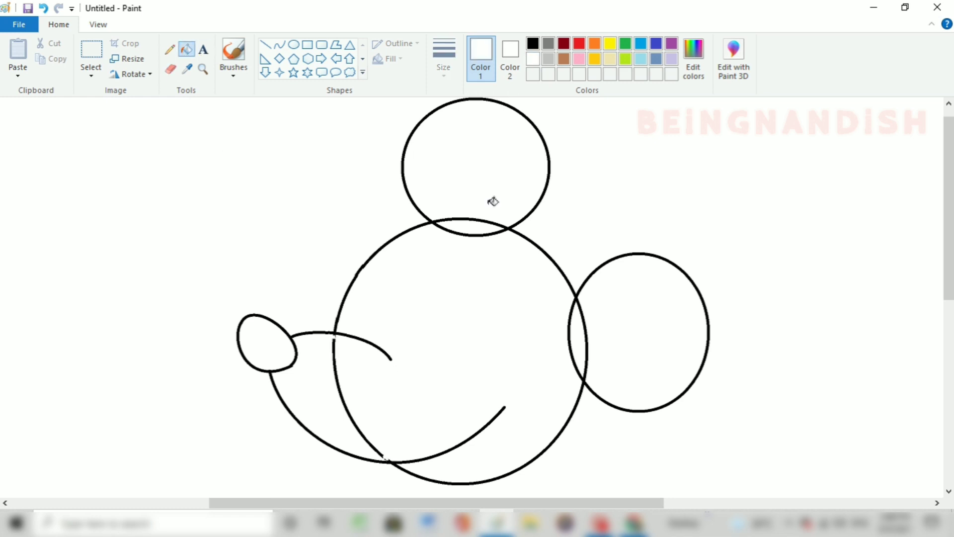
{"action": "left_click", "coordinate": [346, 395]}
Draw the open mouth in black with a curve below the lower muzzle line and a small cheek crease at its corner
{"action": "left_click", "coordinate": [280, 45]}
{"action": "left_click", "coordinate": [532, 44]}
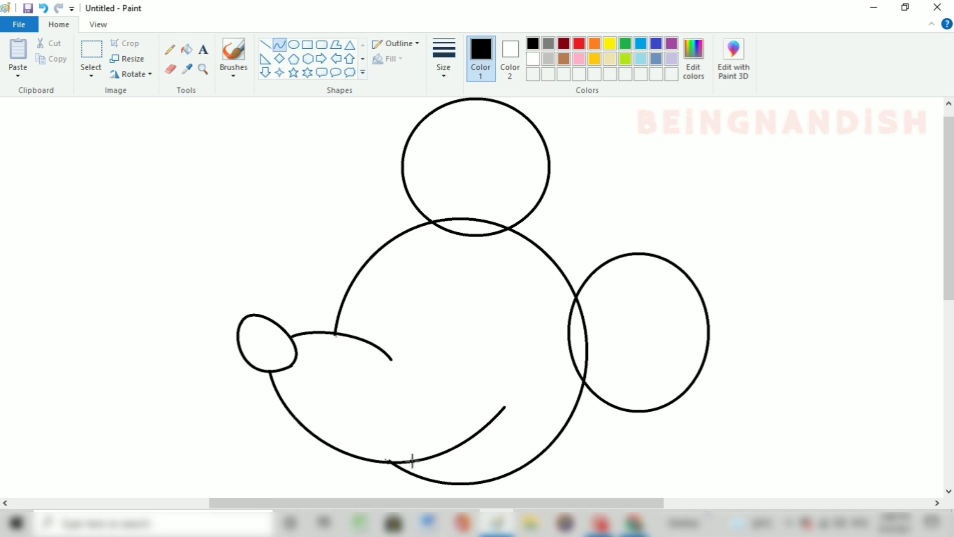
{"action": "mouse_move", "coordinate": [412, 460]}
{"action": "left_mouse_down"}
{"action": "mouse_move", "coordinate": [505, 409]}
{"action": "mouse_move", "coordinate": [490, 469]}
{"action": "mouse_move", "coordinate": [504, 486]}
{"action": "left_mouse_up"}
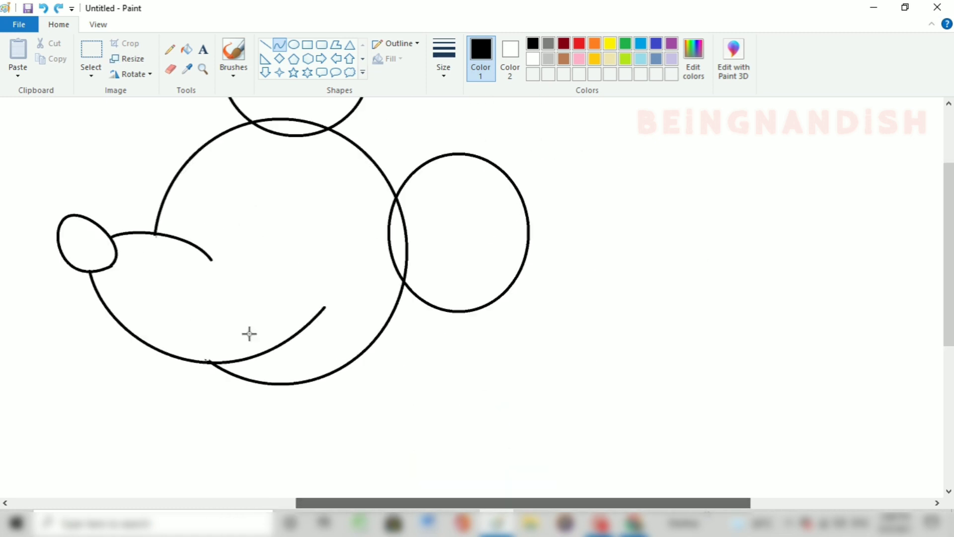
{"action": "left_click_drag", "start_coordinate": [224, 361], "coordinate": [327, 394]}
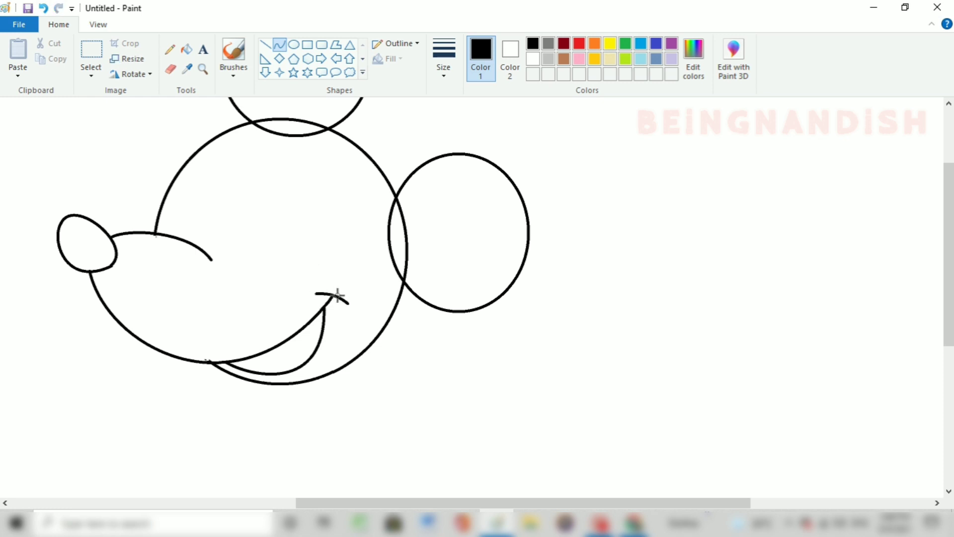
{"action": "mouse_move", "coordinate": [340, 292]}
{"action": "left_mouse_down"}
{"action": "mouse_move", "coordinate": [319, 294]}
{"action": "mouse_move", "coordinate": [332, 290]}
{"action": "left_mouse_up"}
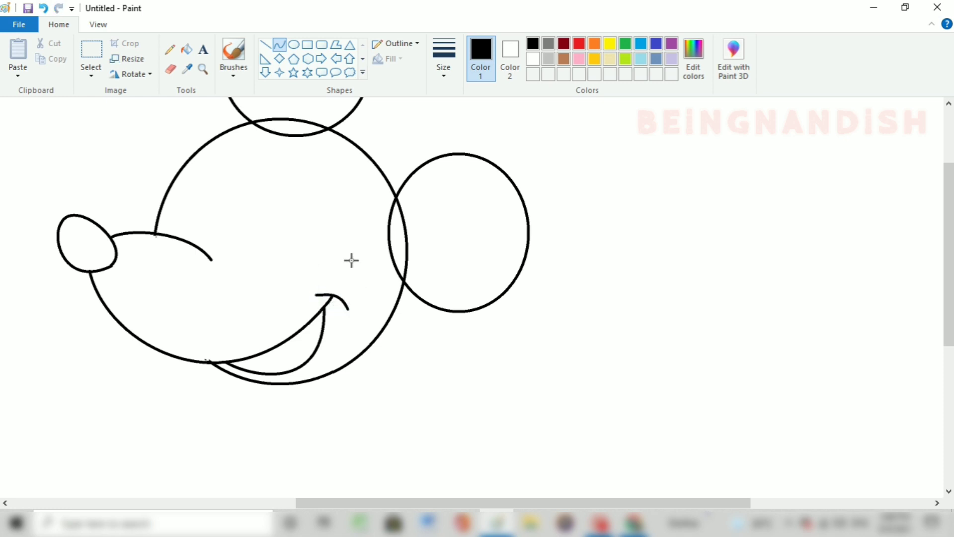
Replace the head circle's arc below the mouth with a rounded lower jaw curve ending near the right cheek
{"action": "left_click", "coordinate": [168, 72]}
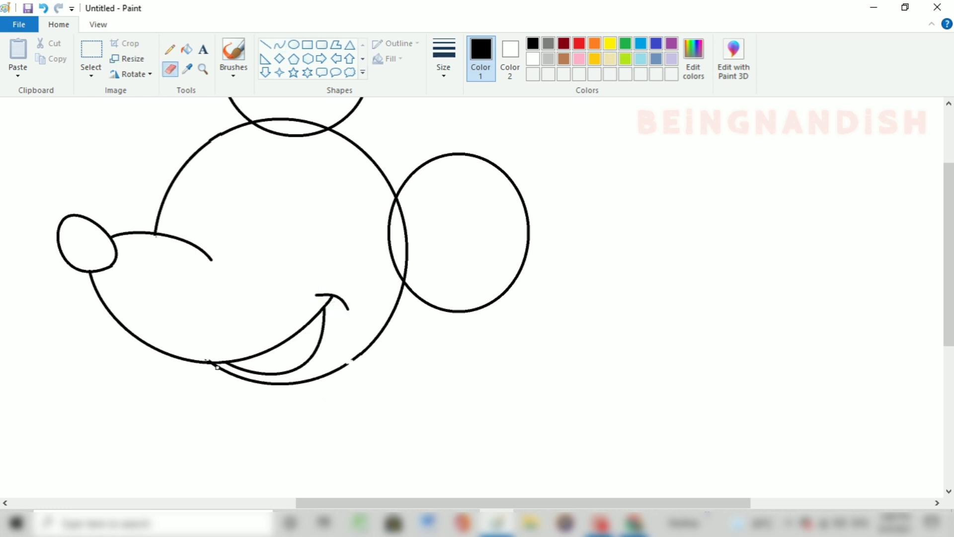
{"action": "left_click", "coordinate": [280, 44]}
{"action": "left_click_drag", "start_coordinate": [218, 370], "coordinate": [358, 349]}
{"action": "left_click_drag", "start_coordinate": [289, 378], "coordinate": [332, 396]}
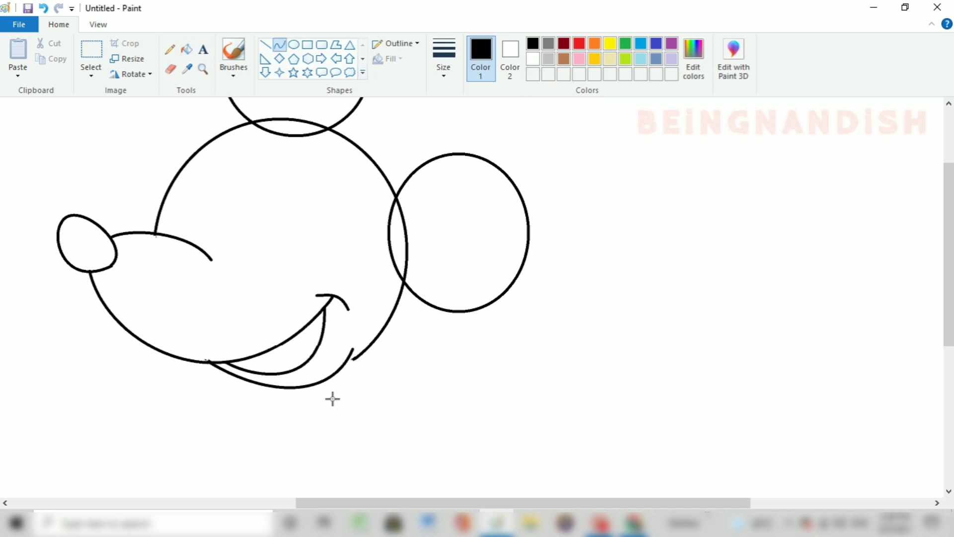
{"action": "left_click", "coordinate": [355, 349]}
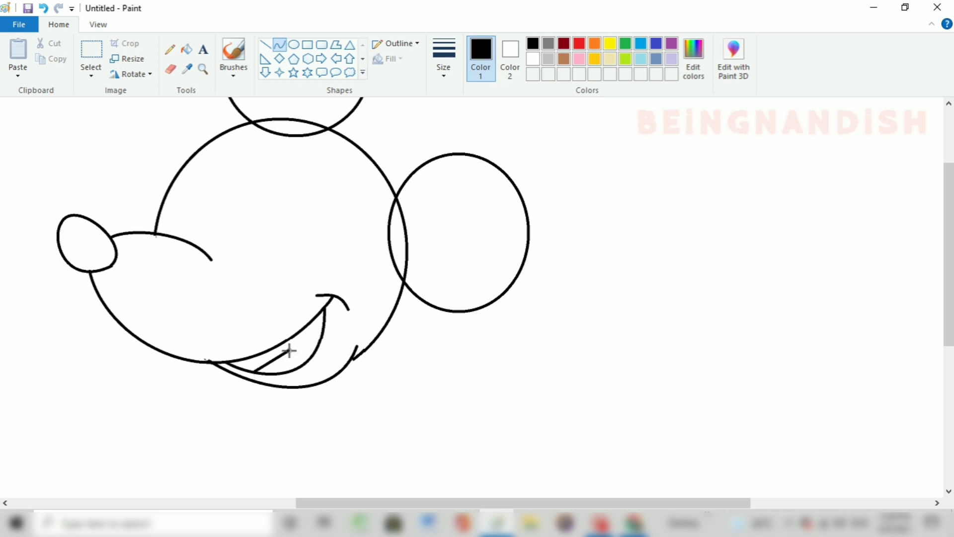
Draw a two-humped tongue inside the mouth and trim the right end of the upper muzzle line
{"action": "left_click_drag", "start_coordinate": [271, 353], "coordinate": [258, 372]}
{"action": "left_click_drag", "start_coordinate": [284, 308], "coordinate": [319, 336]}
{"action": "left_click", "coordinate": [170, 69]}
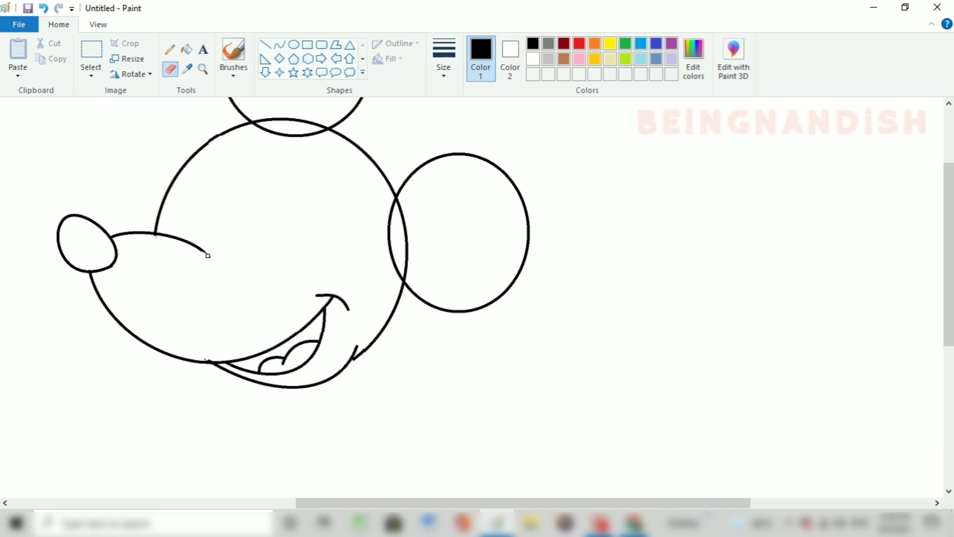
Draw two tall, narrow oval eyes above the muzzle and partly erase the left eye's outline around the muzzle line
{"action": "left_click", "coordinate": [280, 45]}
{"action": "scroll", "coordinate": [301, 272], "scroll_direction": "up", "scroll_amount": 3}
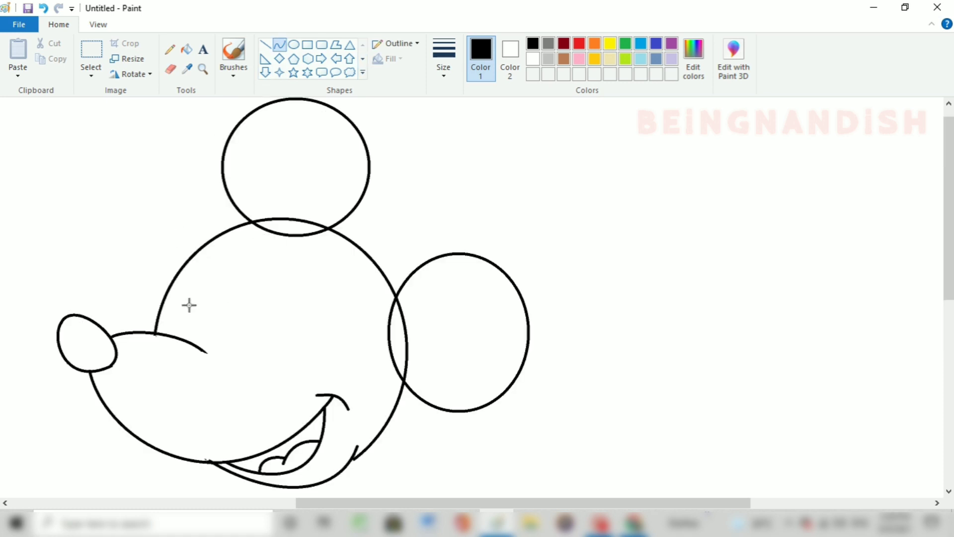
{"action": "left_click_drag", "start_coordinate": [184, 341], "coordinate": [201, 276]}
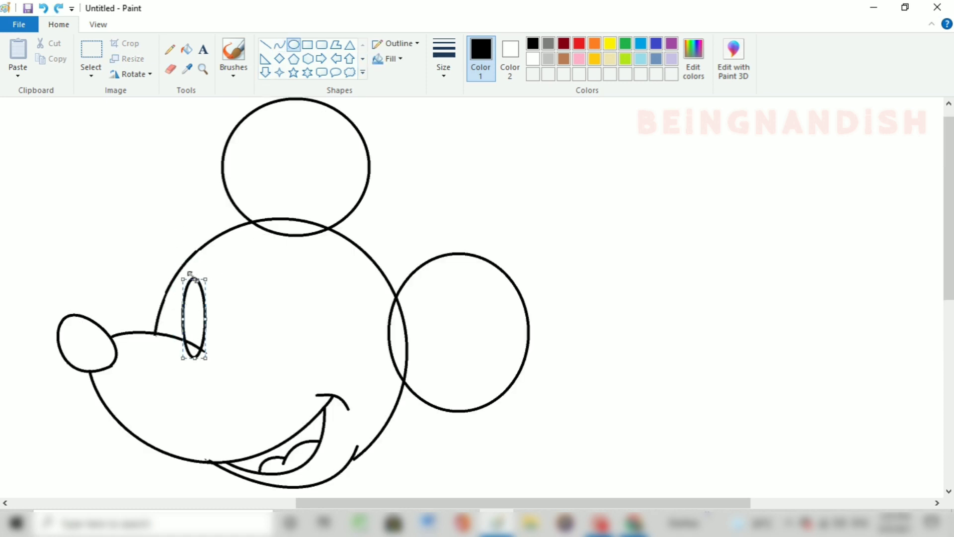
{"action": "left_click_drag", "start_coordinate": [226, 270], "coordinate": [253, 346]}
{"action": "left_click", "coordinate": [171, 70]}
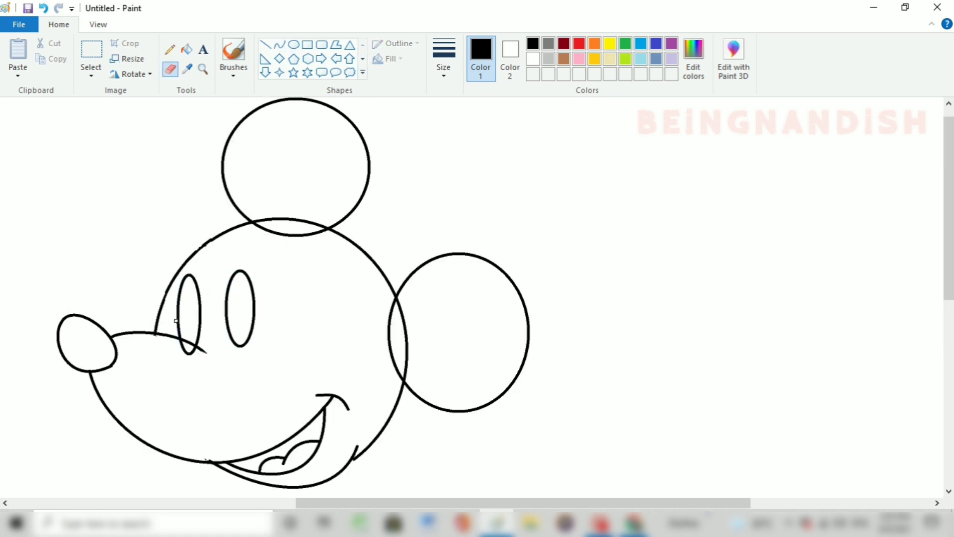
Draw a curved pupil in the lower part of each eye and erase the left eye's leftover outline below the muzzle line
{"action": "left_click", "coordinate": [294, 44]}
{"action": "left_click", "coordinate": [98, 24]}
{"action": "left_click", "coordinate": [18, 50]}
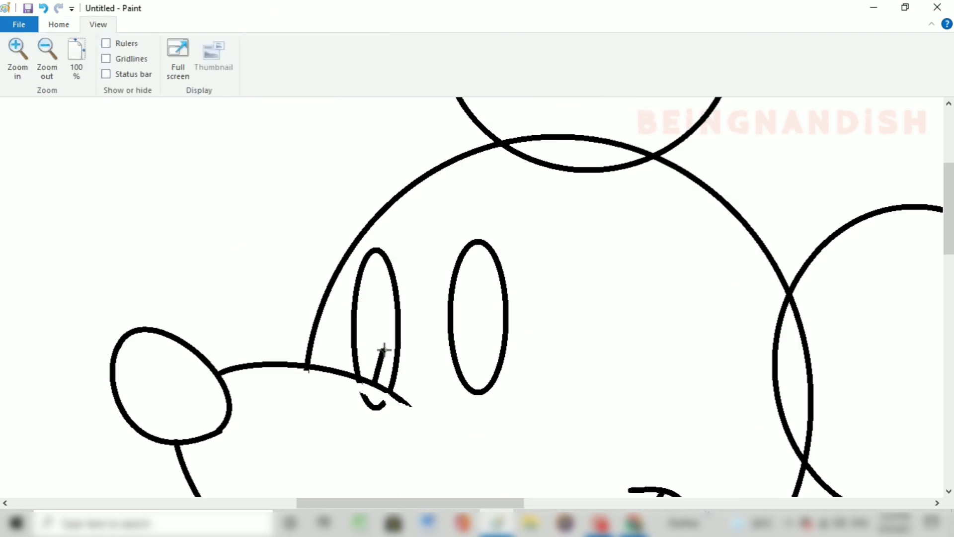
{"action": "left_click_drag", "start_coordinate": [383, 350], "coordinate": [353, 309]}
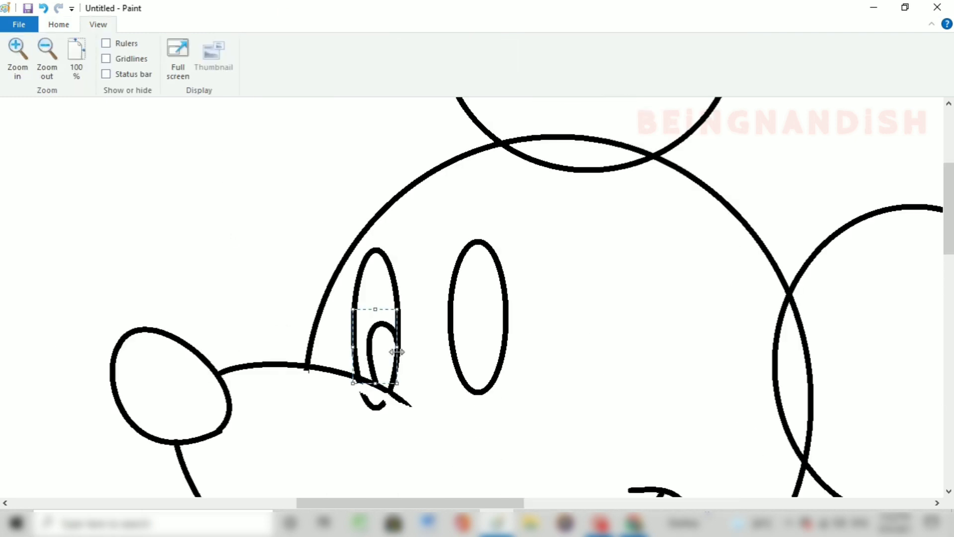
{"action": "scroll", "coordinate": [396, 352], "scroll_direction": "right", "scroll_amount": 5}
{"action": "left_click_drag", "start_coordinate": [341, 395], "coordinate": [287, 287]}
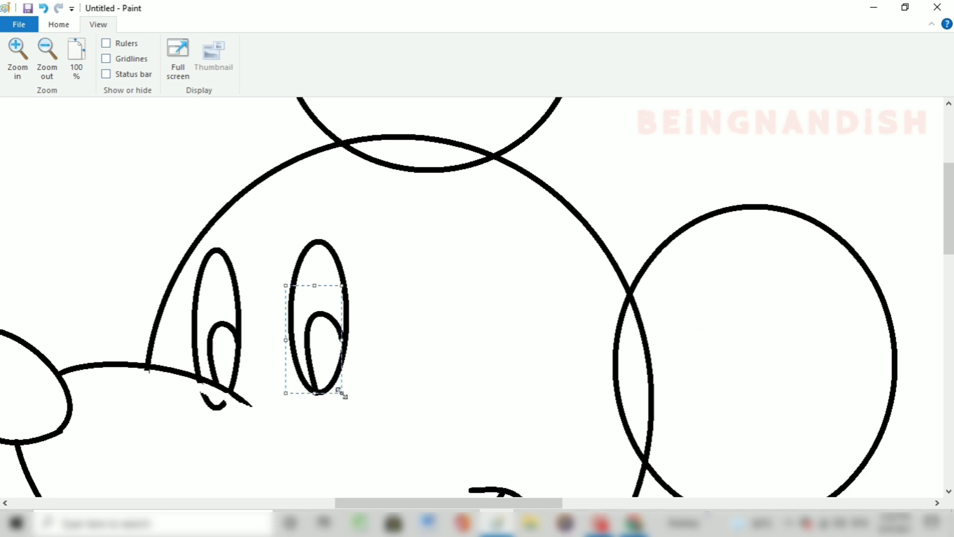
{"action": "left_click", "coordinate": [432, 330]}
{"action": "left_click", "coordinate": [59, 25]}
{"action": "left_click", "coordinate": [170, 69]}
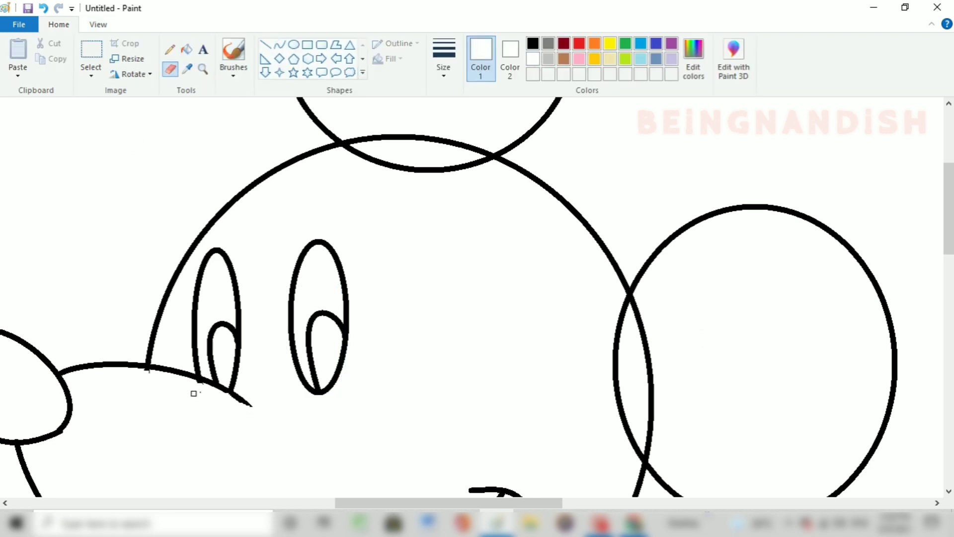
Remove the forehead arc left of the top ear and the head outline arcs inside both ears
{"action": "scroll", "coordinate": [334, 464], "scroll_direction": "up", "scroll_amount": 2}
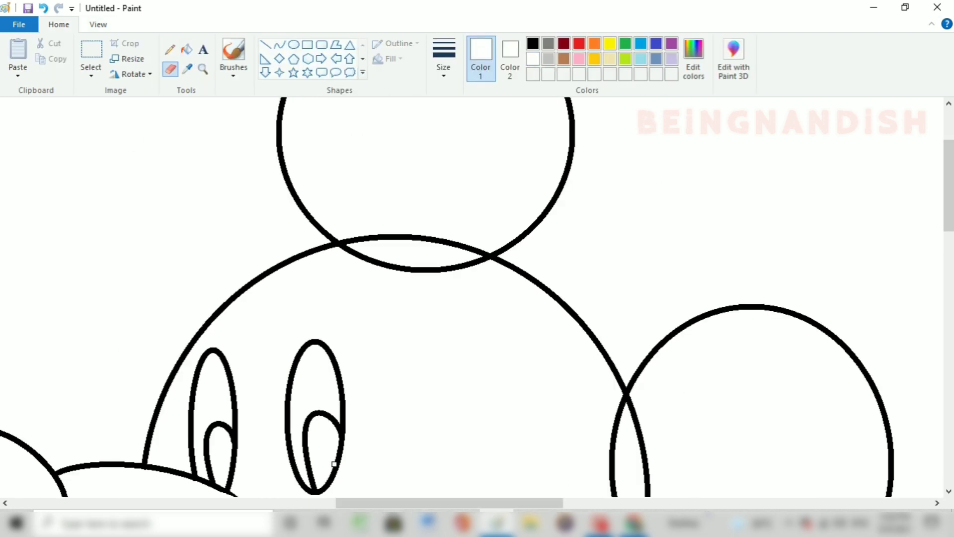
{"action": "key", "text": "ctrl+z"}
{"action": "left_click", "coordinate": [266, 45]}
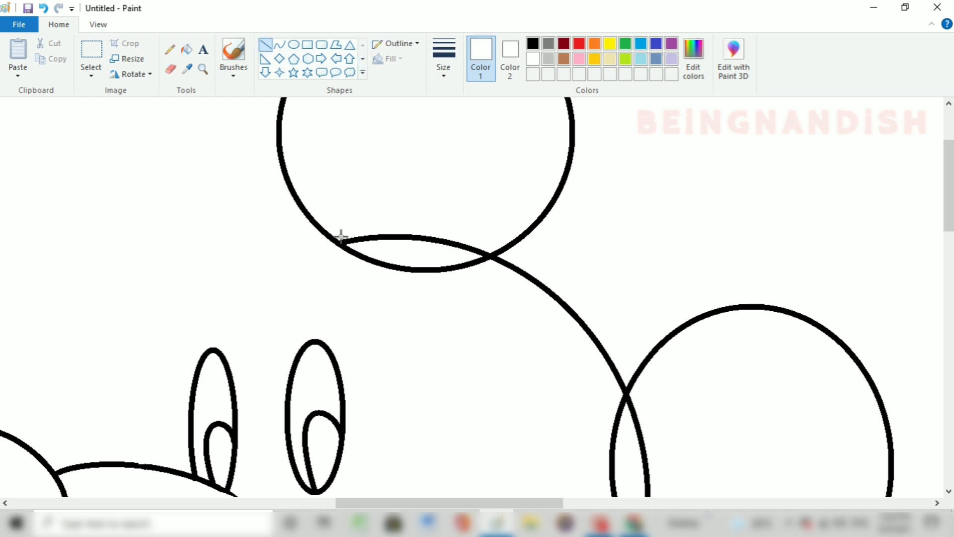
{"action": "scroll", "coordinate": [650, 350], "scroll_direction": "down", "scroll_amount": 2}
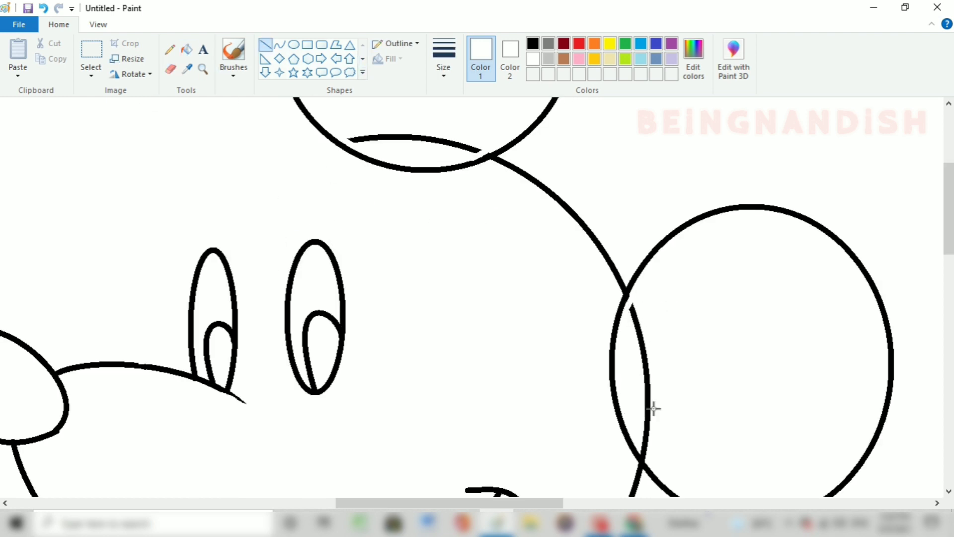
{"action": "key", "text": "ctrl+z"}
{"action": "key", "text": "ctrl+z"}
{"action": "scroll", "coordinate": [428, 134], "scroll_direction": "left", "scroll_amount": 3}
{"action": "scroll", "coordinate": [428, 134], "scroll_direction": "up", "scroll_amount": 2}
Set up the Curve tool with black as the drawing color
{"action": "left_click", "coordinate": [280, 44]}
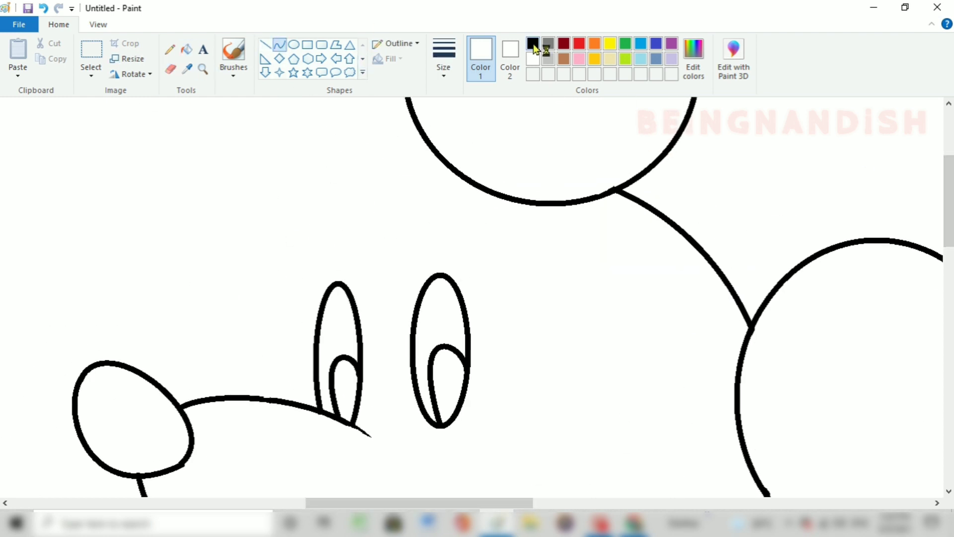
{"action": "left_click", "coordinate": [533, 43]}
{"action": "mouse_move", "coordinate": [278, 440]}
{"action": "left_mouse_down"}
{"action": "mouse_move", "coordinate": [410, 155]}
{"action": "mouse_move", "coordinate": [444, 204]}
{"action": "left_mouse_up"}
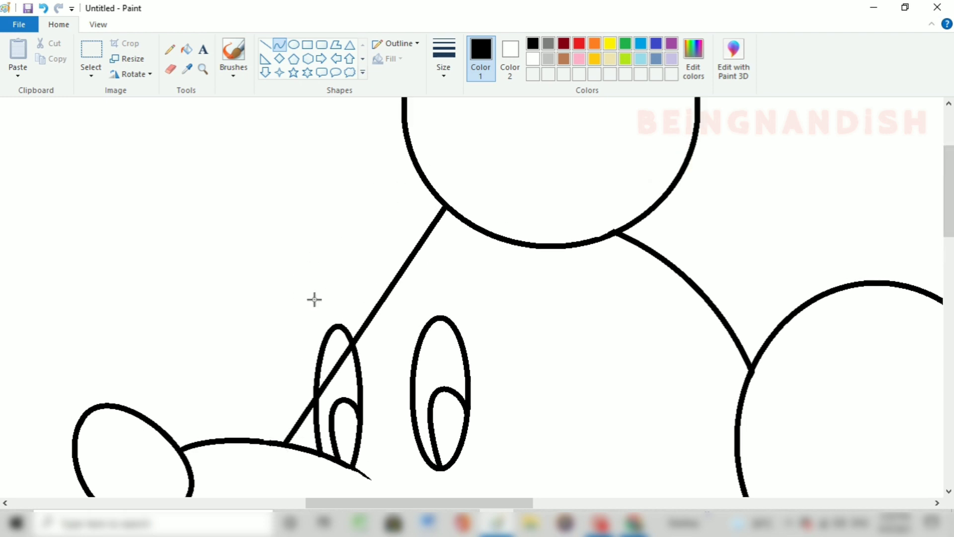
{"action": "left_click_drag", "start_coordinate": [313, 298], "coordinate": [277, 278]}
{"action": "key", "text": "ctrl+z"}
Draw a rounded forehead curve from the top ear's lower left edge down to the upper muzzle line, left of the eyes
{"action": "left_click_drag", "start_coordinate": [441, 202], "coordinate": [278, 444]}
{"action": "mouse_move", "coordinate": [278, 444]}
{"action": "left_mouse_down"}
{"action": "mouse_move", "coordinate": [293, 243]}
{"action": "mouse_move", "coordinate": [279, 386]}
{"action": "left_mouse_up"}
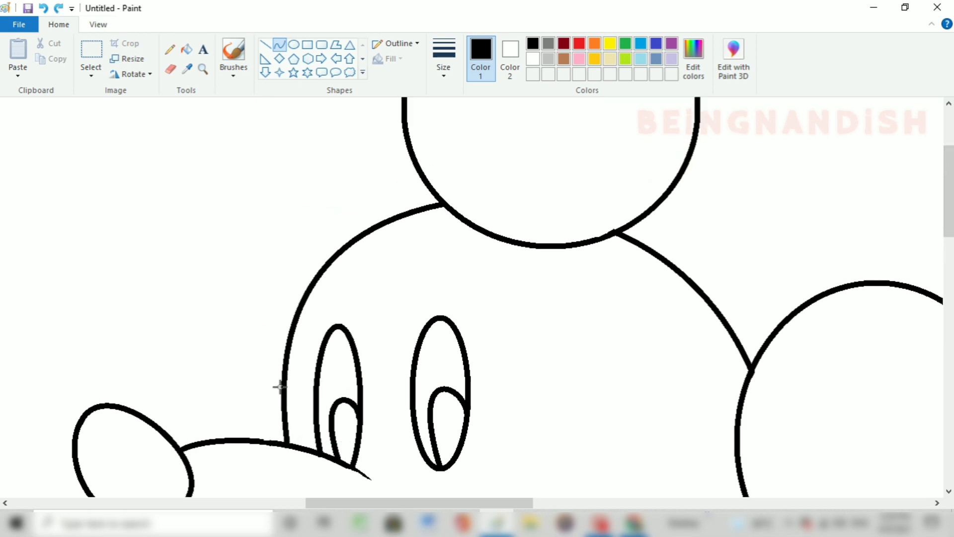
{"action": "left_click", "coordinate": [275, 450]}
Draw the inner face outline from the forehead, with a pointed hairline above the eyes and a long curve down past the right eye
{"action": "left_click", "coordinate": [343, 261]}
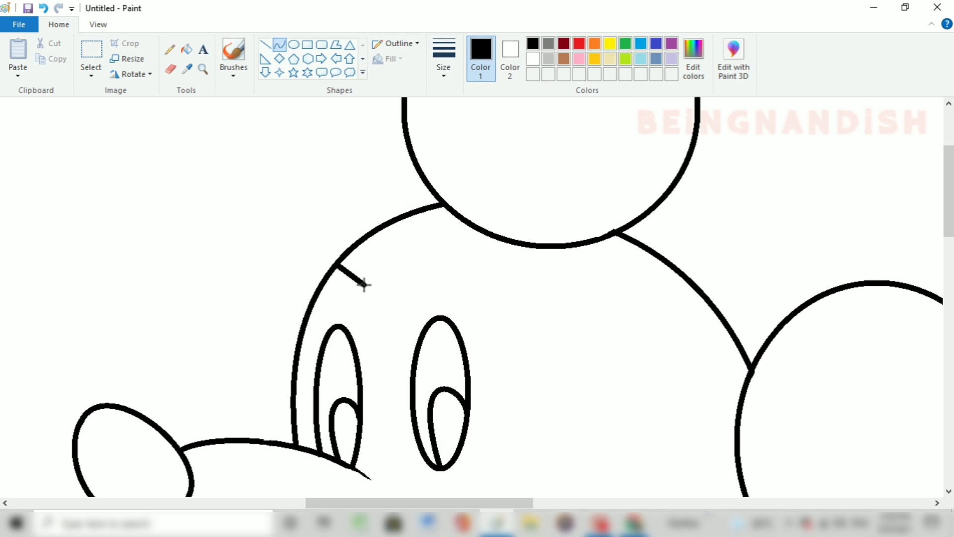
{"action": "left_click_drag", "start_coordinate": [363, 284], "coordinate": [365, 293]}
{"action": "mouse_move", "coordinate": [365, 294]}
{"action": "left_mouse_down"}
{"action": "mouse_move", "coordinate": [360, 274]}
{"action": "mouse_move", "coordinate": [486, 240]}
{"action": "mouse_move", "coordinate": [471, 222]}
{"action": "left_mouse_up"}
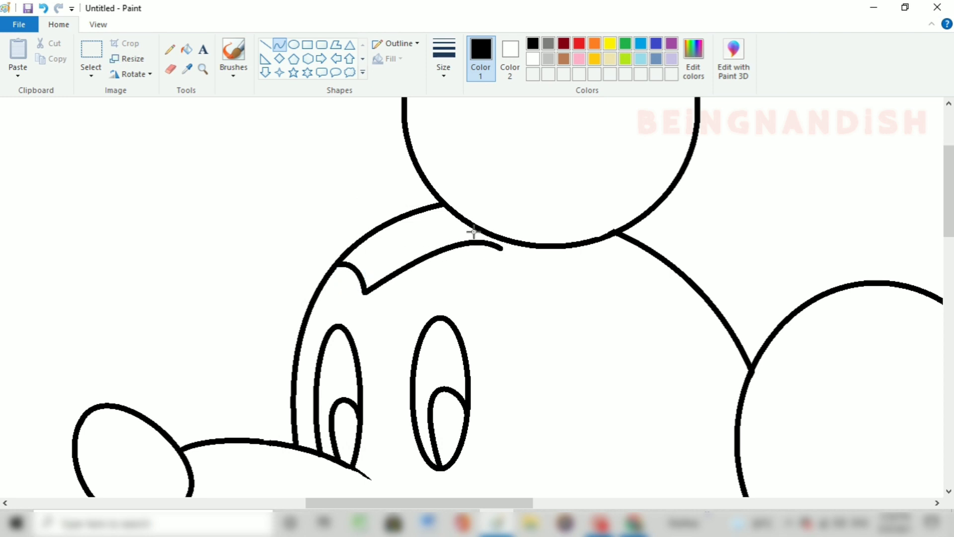
{"action": "key", "text": "ctrl+z"}
{"action": "left_click_drag", "start_coordinate": [364, 293], "coordinate": [477, 239]}
{"action": "mouse_move", "coordinate": [477, 239]}
{"action": "left_mouse_down"}
{"action": "mouse_move", "coordinate": [405, 259]}
{"action": "mouse_move", "coordinate": [436, 238]}
{"action": "left_mouse_up"}
{"action": "scroll", "coordinate": [447, 209], "scroll_direction": "down", "scroll_amount": 3}
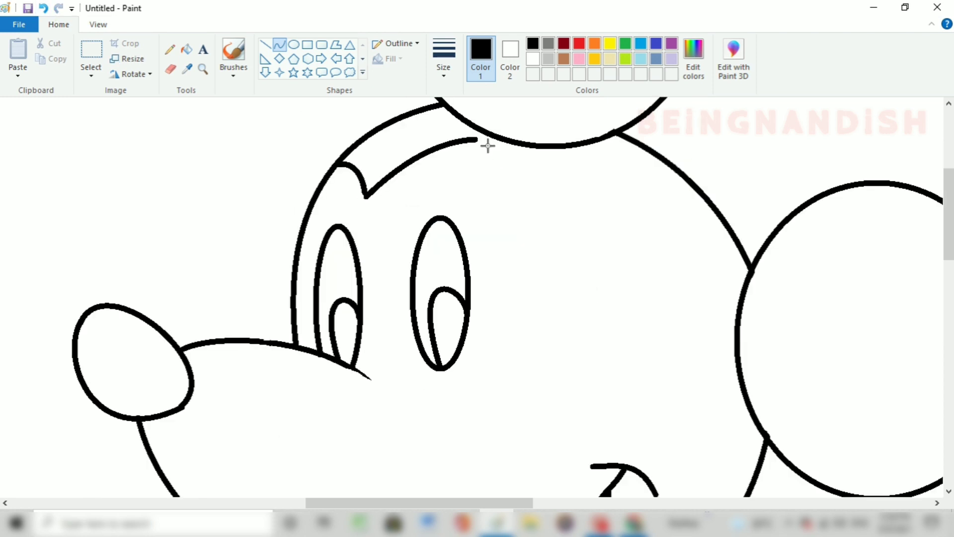
{"action": "mouse_move", "coordinate": [486, 143]}
{"action": "left_mouse_down"}
{"action": "mouse_move", "coordinate": [549, 404]}
{"action": "mouse_move", "coordinate": [533, 147]}
{"action": "mouse_move", "coordinate": [626, 196]}
{"action": "left_mouse_up"}
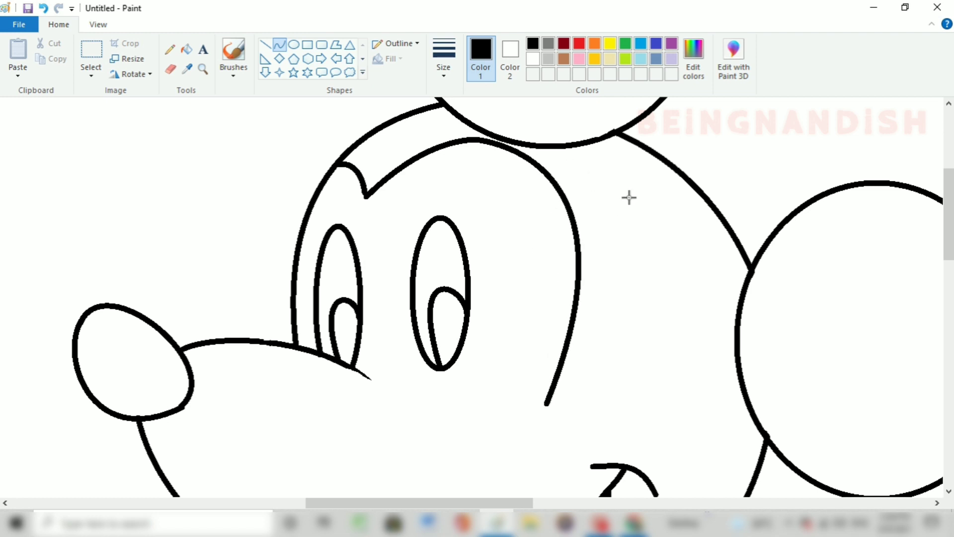
Draw the rounded cheek outline from the lower end of the inner face line around the mouth corner to the jaw
{"action": "scroll", "coordinate": [586, 249], "scroll_direction": "down", "scroll_amount": 3}
{"action": "left_click_drag", "start_coordinate": [545, 303], "coordinate": [723, 393]}
{"action": "left_click_drag", "start_coordinate": [666, 343], "coordinate": [630, 245]}
{"action": "left_click_drag", "start_coordinate": [745, 298], "coordinate": [767, 278]}
{"action": "scroll", "coordinate": [764, 326], "scroll_direction": "down", "scroll_amount": 3}
{"action": "left_click_drag", "start_coordinate": [723, 308], "coordinate": [695, 361]}
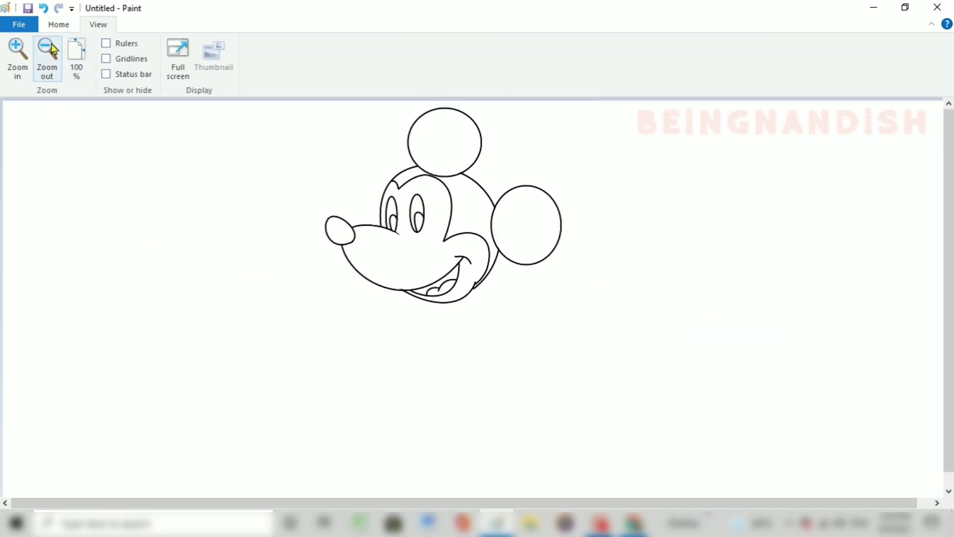
Draw the raised arm as two curved lines extending left from beneath the muzzle, ending in a curved glove cuff line
{"action": "left_click", "coordinate": [99, 25]}
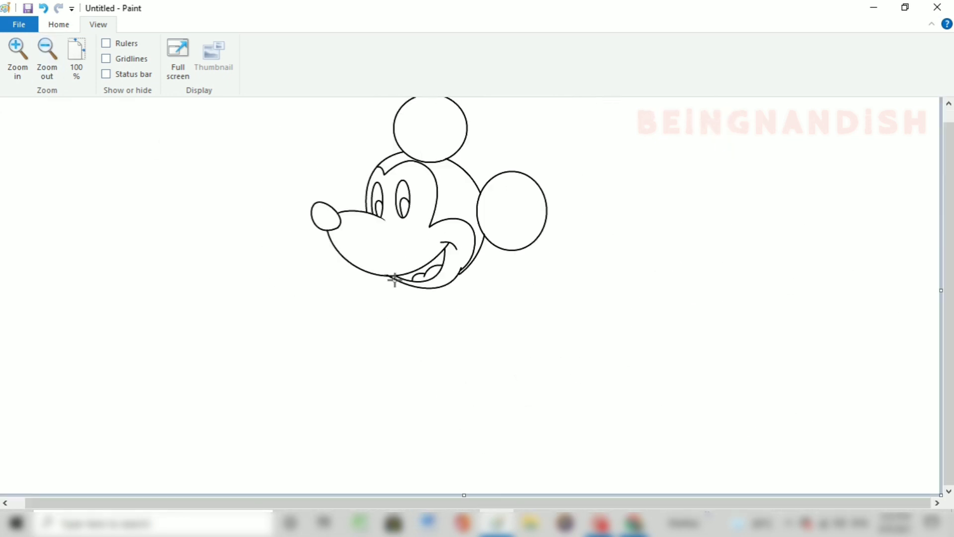
{"action": "mouse_move", "coordinate": [394, 280]}
{"action": "left_mouse_down"}
{"action": "mouse_move", "coordinate": [291, 293]}
{"action": "mouse_move", "coordinate": [316, 285]}
{"action": "left_mouse_up"}
{"action": "left_click_drag", "start_coordinate": [383, 276], "coordinate": [304, 271]}
{"action": "left_click", "coordinate": [44, 8]}
{"action": "left_click", "coordinate": [360, 285]}
{"action": "left_click", "coordinate": [293, 302]}
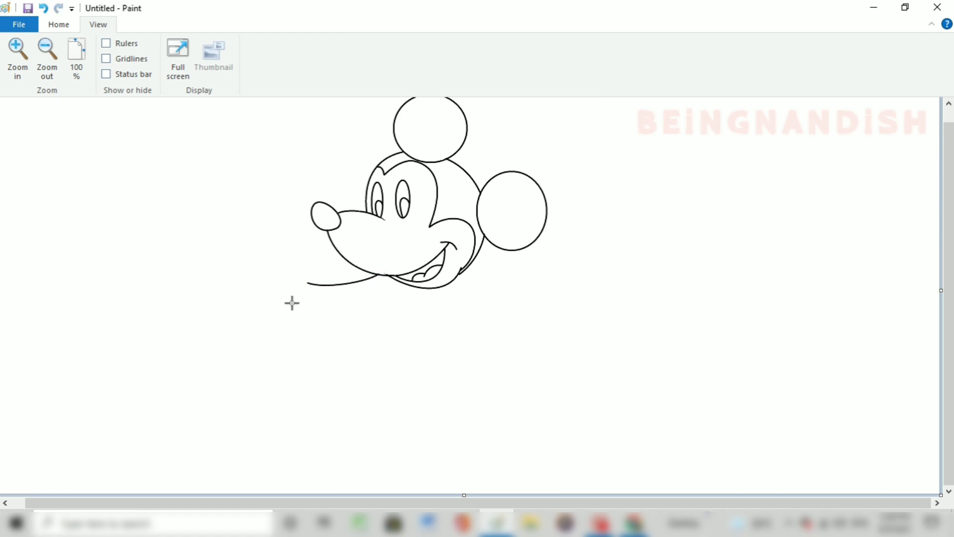
{"action": "left_click_drag", "start_coordinate": [329, 308], "coordinate": [339, 304]}
{"action": "left_click_drag", "start_coordinate": [287, 291], "coordinate": [284, 290]}
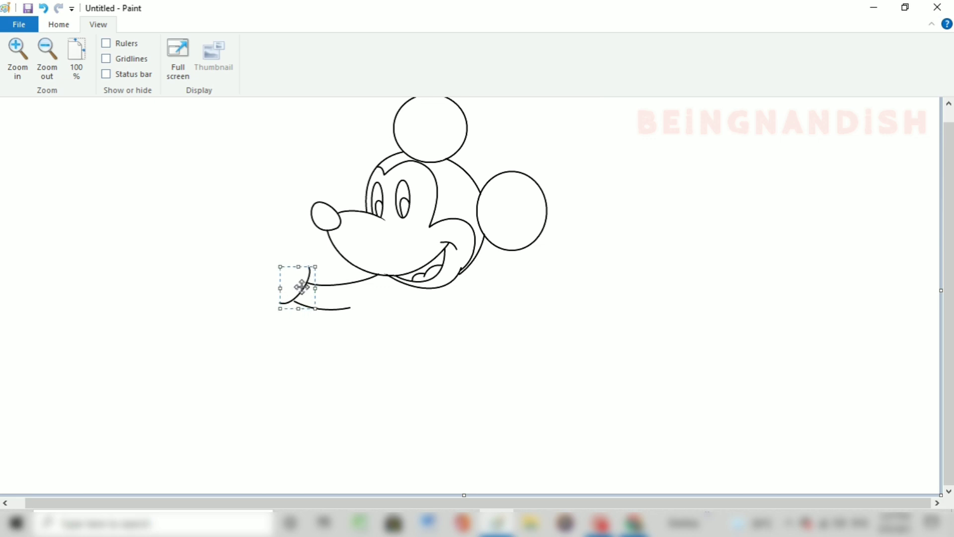
Draw the inner edge of the raised arm's glove cuff as a curve just left of the cuff line
{"action": "scroll", "coordinate": [262, 234], "scroll_direction": "up", "scroll_amount": 1, "text": "ctrl"}
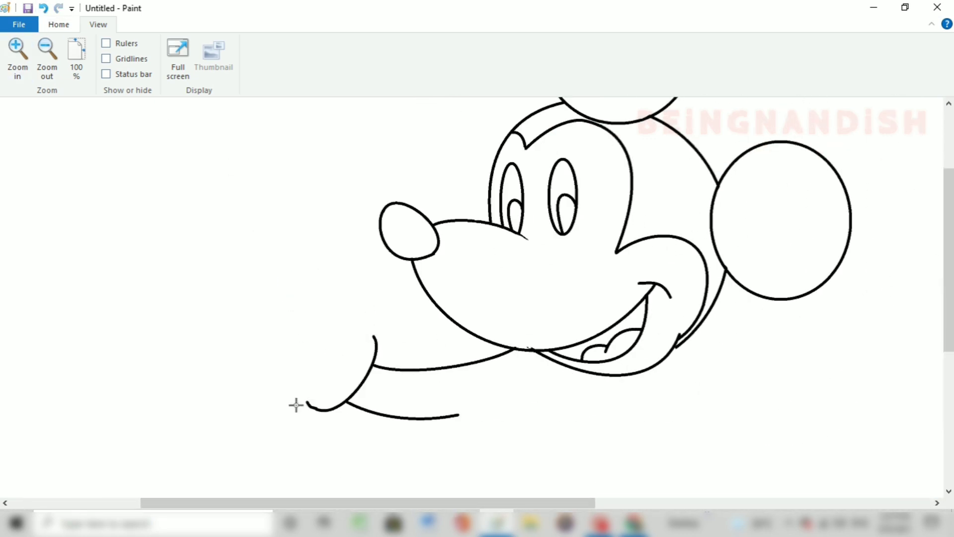
{"action": "left_click_drag", "start_coordinate": [289, 404], "coordinate": [374, 315]}
{"action": "mouse_move", "coordinate": [331, 360]}
{"action": "left_mouse_down"}
{"action": "mouse_move", "coordinate": [345, 380]}
{"action": "mouse_move", "coordinate": [328, 323]}
{"action": "left_mouse_up"}
{"action": "left_click", "coordinate": [323, 378]}
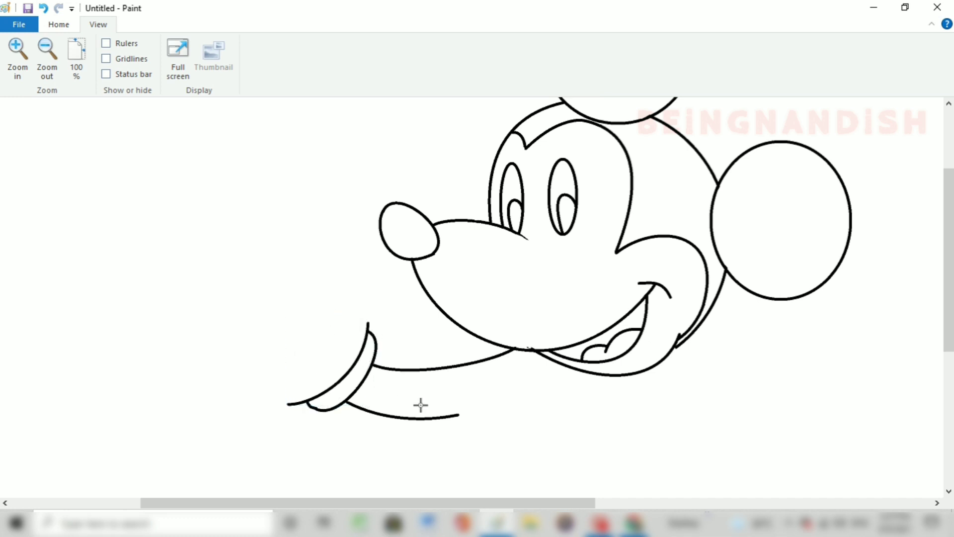
Draw the raised index finger with a rounded tip above the cuff, and the rounded lower outline of the palm
{"action": "scroll", "coordinate": [372, 424], "scroll_direction": "up", "scroll_amount": 3}
{"action": "mouse_move", "coordinate": [366, 248]}
{"action": "left_mouse_down"}
{"action": "mouse_move", "coordinate": [368, 423]}
{"action": "mouse_move", "coordinate": [354, 359]}
{"action": "mouse_move", "coordinate": [373, 335]}
{"action": "mouse_move", "coordinate": [371, 353]}
{"action": "left_mouse_up"}
{"action": "left_click_drag", "start_coordinate": [364, 249], "coordinate": [321, 306]}
{"action": "mouse_move", "coordinate": [347, 268]}
{"action": "left_mouse_down"}
{"action": "mouse_move", "coordinate": [364, 208]}
{"action": "mouse_move", "coordinate": [322, 213]}
{"action": "left_mouse_up"}
{"action": "left_click", "coordinate": [334, 258]}
{"action": "mouse_move", "coordinate": [335, 258]}
{"action": "left_mouse_down"}
{"action": "mouse_move", "coordinate": [343, 307]}
{"action": "mouse_move", "coordinate": [343, 274]}
{"action": "left_mouse_up"}
{"action": "mouse_move", "coordinate": [321, 349]}
{"action": "left_mouse_down"}
{"action": "mouse_move", "coordinate": [326, 375]}
{"action": "mouse_move", "coordinate": [379, 403]}
{"action": "mouse_move", "coordinate": [305, 396]}
{"action": "mouse_move", "coordinate": [341, 395]}
{"action": "mouse_move", "coordinate": [341, 381]}
{"action": "mouse_move", "coordinate": [353, 390]}
{"action": "left_mouse_up"}
{"action": "scroll", "coordinate": [287, 318], "scroll_direction": "left", "scroll_amount": 2}
{"action": "scroll", "coordinate": [428, 391], "scroll_direction": "down", "scroll_amount": 2}
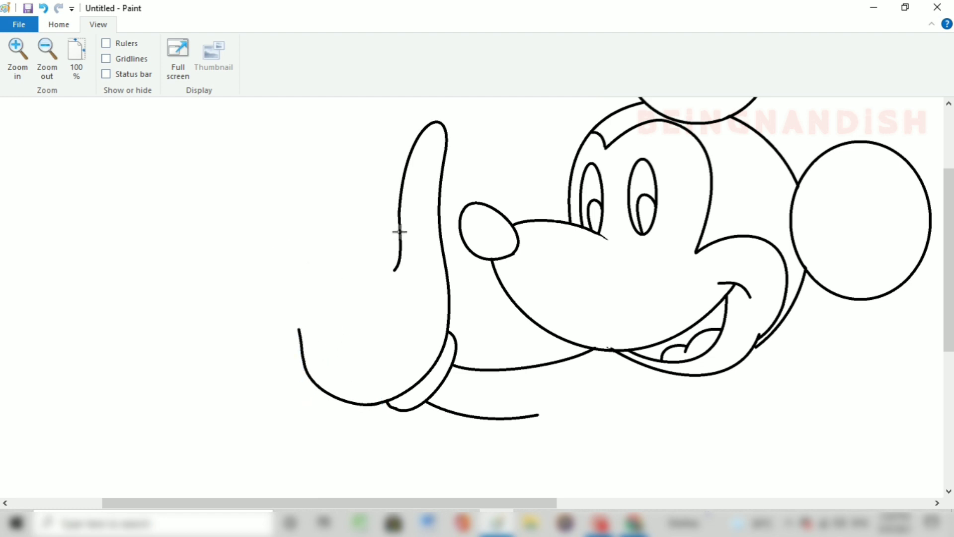
{"action": "mouse_move", "coordinate": [399, 231]}
{"action": "left_mouse_down"}
{"action": "mouse_move", "coordinate": [354, 270]}
{"action": "mouse_move", "coordinate": [343, 215]}
{"action": "mouse_move", "coordinate": [375, 204]}
{"action": "left_mouse_up"}
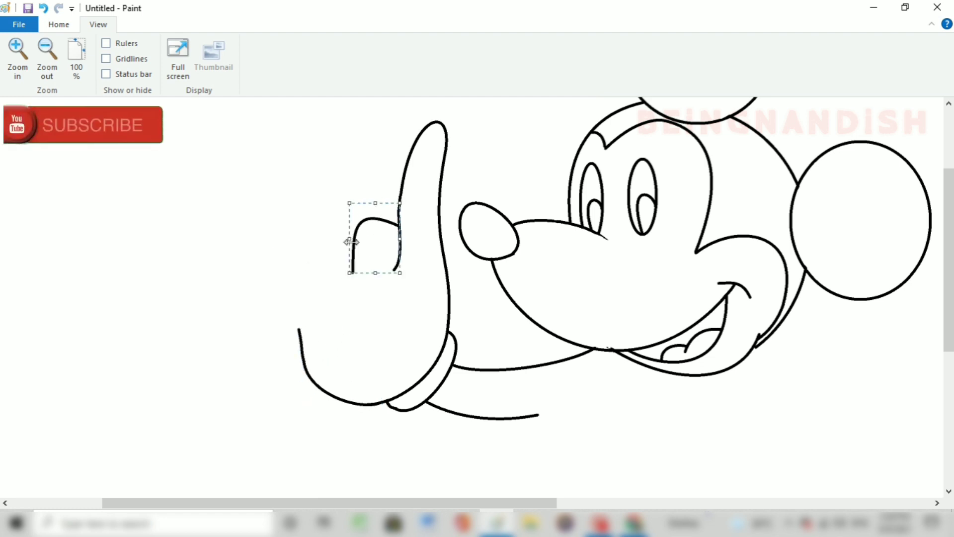
{"action": "key", "text": "ctrl+z"}
{"action": "key", "text": "ctrl+y"}
{"action": "key", "text": "ctrl+z"}
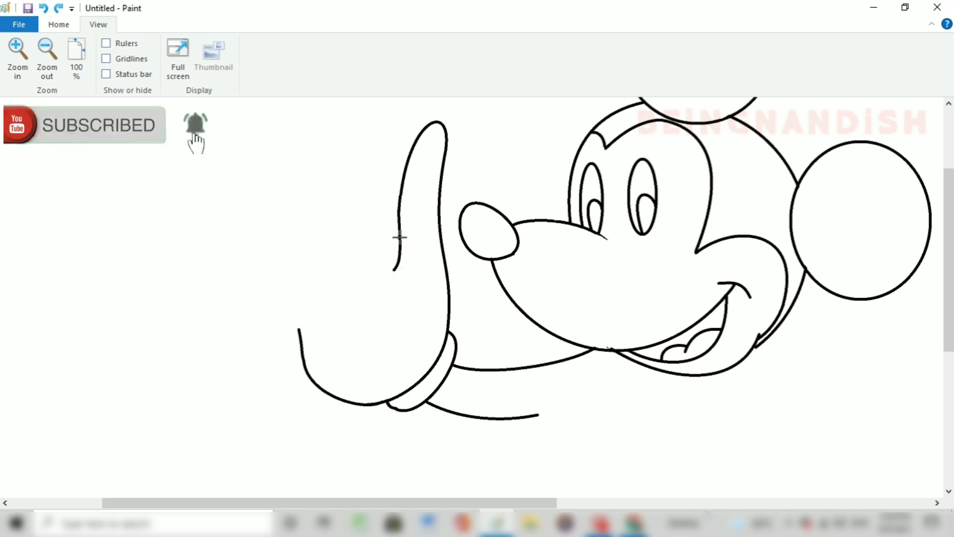
Draw two folded fingers as rounded curves side by side, left of the raised index finger
{"action": "mouse_move", "coordinate": [399, 237]}
{"action": "left_mouse_down"}
{"action": "mouse_move", "coordinate": [343, 254]}
{"action": "mouse_move", "coordinate": [341, 228]}
{"action": "mouse_move", "coordinate": [387, 189]}
{"action": "mouse_move", "coordinate": [374, 198]}
{"action": "left_mouse_up"}
{"action": "key", "text": "ctrl+z"}
{"action": "left_click_drag", "start_coordinate": [373, 254], "coordinate": [373, 259]}
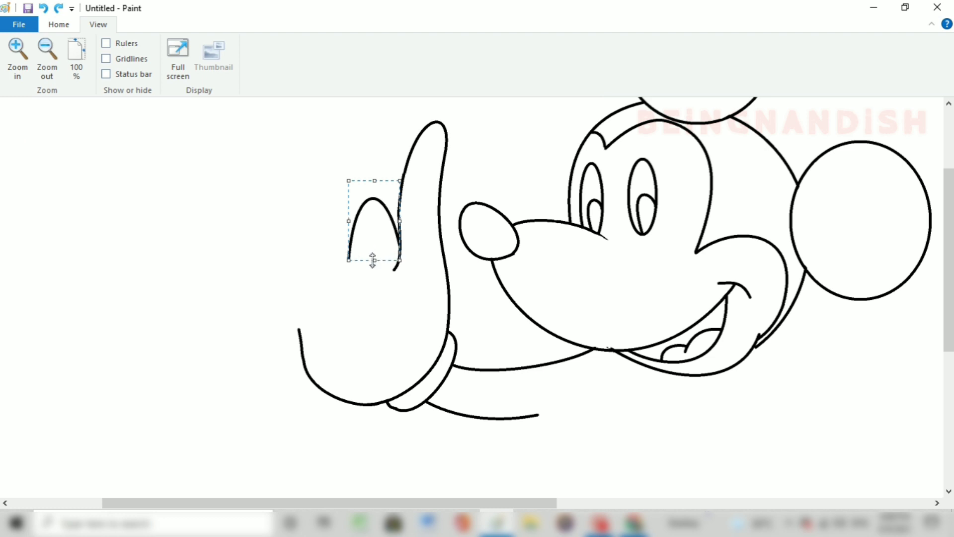
{"action": "left_click", "coordinate": [443, 308]}
{"action": "mouse_move", "coordinate": [354, 219]}
{"action": "left_mouse_down"}
{"action": "mouse_move", "coordinate": [305, 320]}
{"action": "mouse_move", "coordinate": [286, 226]}
{"action": "left_mouse_up"}
{"action": "left_click", "coordinate": [285, 256]}
{"action": "left_click_drag", "start_coordinate": [279, 263], "coordinate": [292, 267]}
{"action": "left_click", "coordinate": [319, 328]}
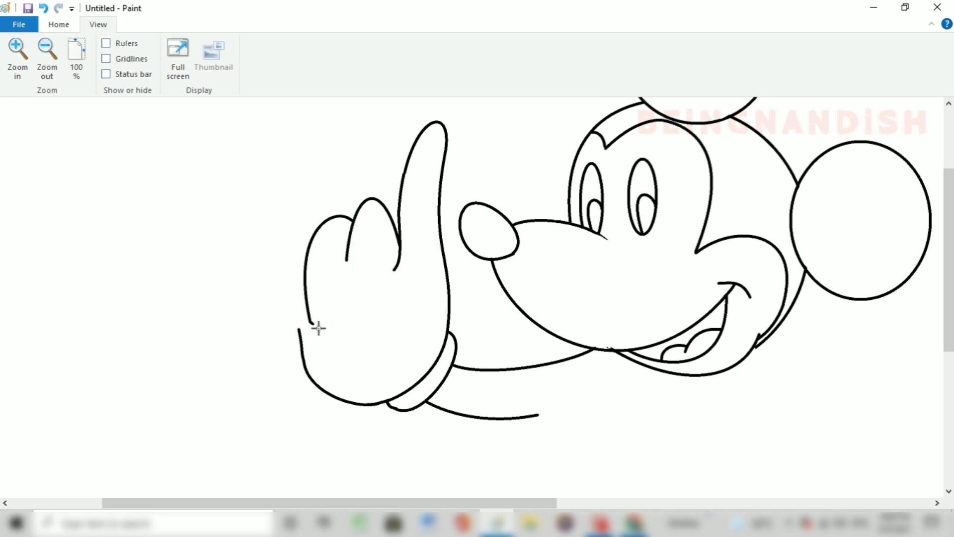
Draw the curled bottom of the outermost finger and close the palm outline beneath it
{"action": "left_click_drag", "start_coordinate": [312, 323], "coordinate": [348, 323]}
{"action": "mouse_move", "coordinate": [329, 326]}
{"action": "left_mouse_down"}
{"action": "mouse_move", "coordinate": [327, 340]}
{"action": "mouse_move", "coordinate": [324, 324]}
{"action": "mouse_move", "coordinate": [302, 348]}
{"action": "mouse_move", "coordinate": [303, 361]}
{"action": "left_mouse_up"}
{"action": "left_click", "coordinate": [59, 24]}
{"action": "left_click", "coordinate": [170, 69]}
{"action": "left_click", "coordinate": [279, 45]}
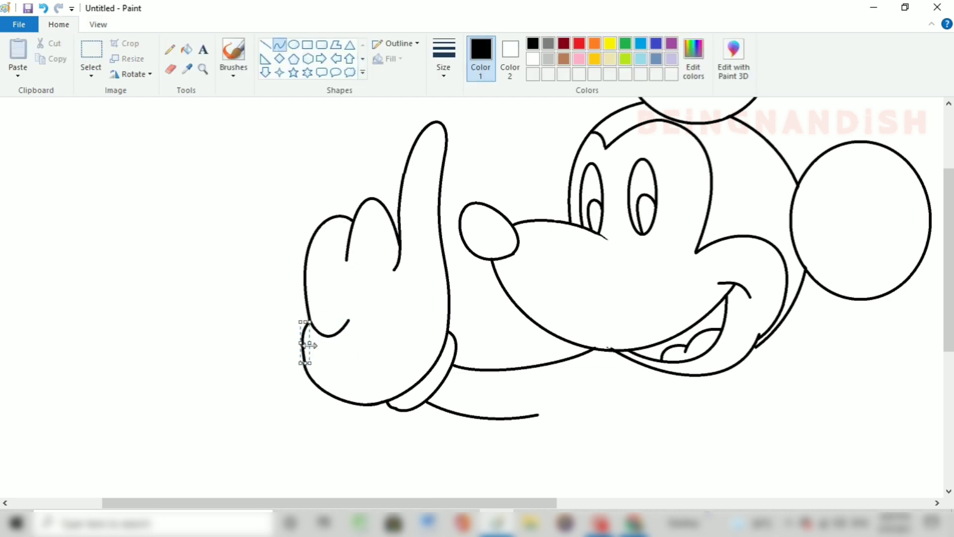
{"action": "key", "text": "ctrl+z"}
{"action": "key", "text": "ctrl+y"}
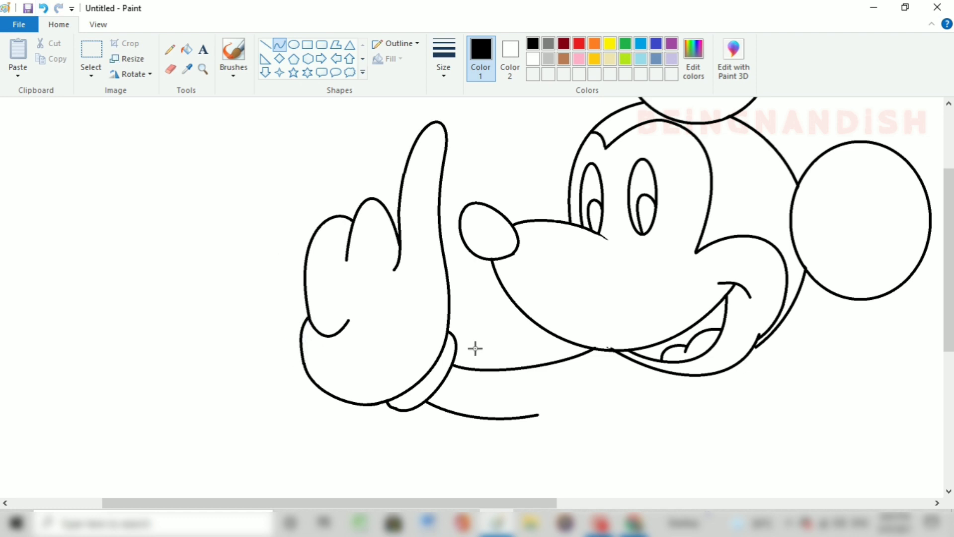
Draw a short curve inside the middle finger and the thumb folded across the palm
{"action": "left_click_drag", "start_coordinate": [390, 243], "coordinate": [410, 267]}
{"action": "left_click_drag", "start_coordinate": [349, 268], "coordinate": [390, 339]}
{"action": "key", "text": "ctrl+z"}
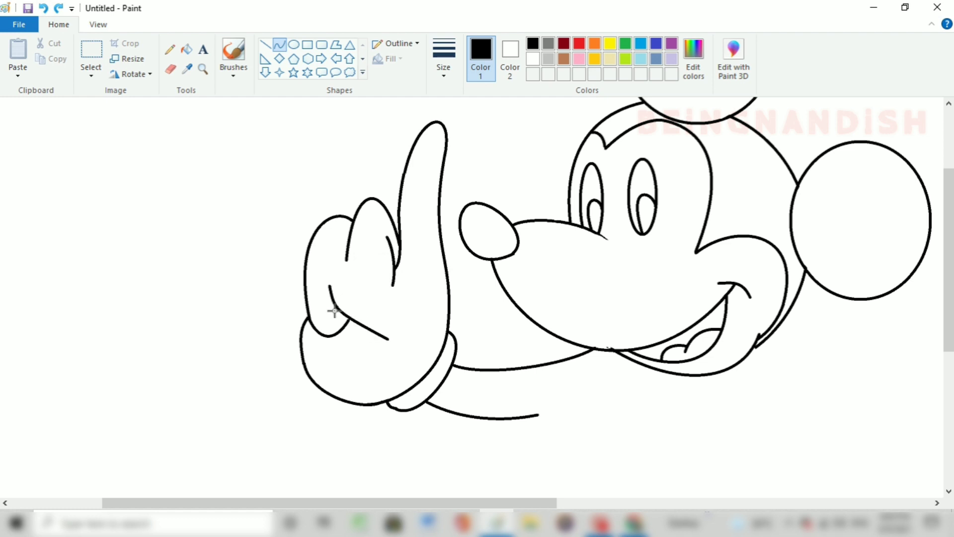
{"action": "left_click_drag", "start_coordinate": [330, 309], "coordinate": [364, 318]}
{"action": "left_click_drag", "start_coordinate": [351, 277], "coordinate": [368, 292]}
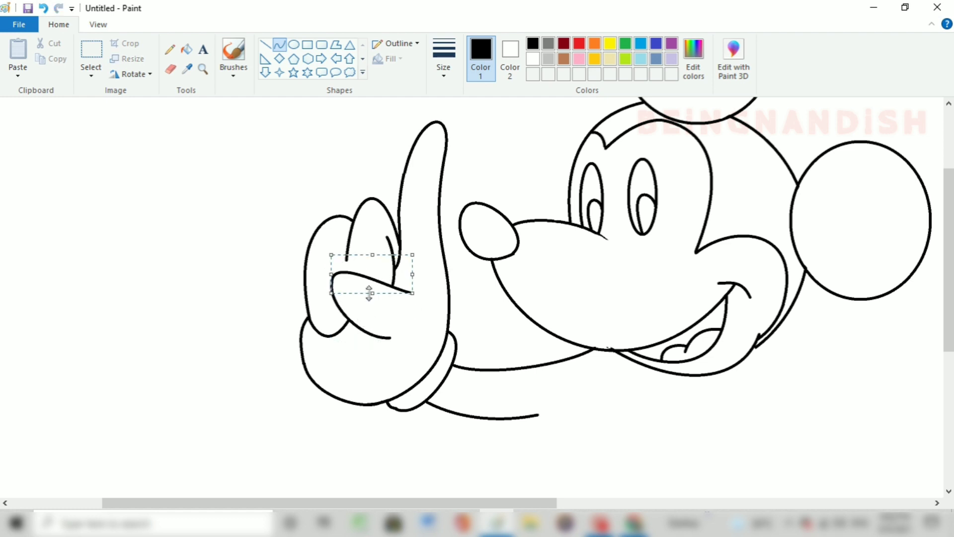
{"action": "left_click", "coordinate": [280, 45]}
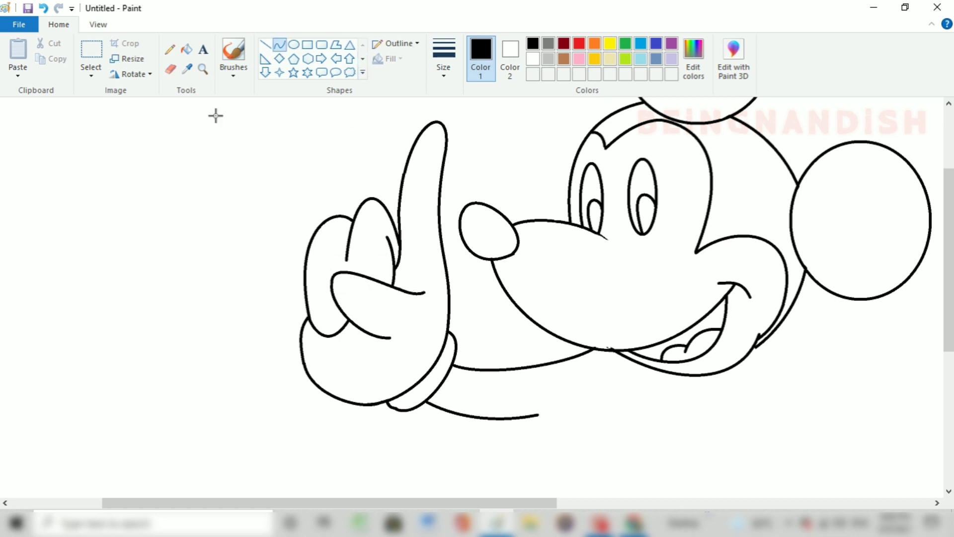
Draw a short palm crease curving down below the thumb and clean up stray line ends with the eraser
{"action": "left_click", "coordinate": [170, 69]}
{"action": "left_click_drag", "start_coordinate": [397, 340], "coordinate": [368, 333]}
{"action": "left_click", "coordinate": [280, 45]}
{"action": "left_click", "coordinate": [170, 69]}
{"action": "left_click", "coordinate": [279, 45]}
{"action": "mouse_move", "coordinate": [356, 328]}
{"action": "left_mouse_down"}
{"action": "mouse_move", "coordinate": [366, 366]}
{"action": "mouse_move", "coordinate": [347, 348]}
{"action": "mouse_move", "coordinate": [367, 373]}
{"action": "left_mouse_up"}
{"action": "left_click", "coordinate": [362, 366]}
{"action": "left_click", "coordinate": [439, 384]}
{"action": "mouse_move", "coordinate": [397, 408]}
{"action": "left_mouse_down"}
{"action": "mouse_move", "coordinate": [387, 405]}
{"action": "mouse_move", "coordinate": [422, 401]}
{"action": "mouse_move", "coordinate": [404, 416]}
{"action": "mouse_move", "coordinate": [424, 401]}
{"action": "left_mouse_up"}
{"action": "left_click", "coordinate": [279, 44]}
{"action": "left_click", "coordinate": [412, 365]}
Draw the left side of the body as a long curve from beneath the muzzle down past the lower arm line
{"action": "left_click", "coordinate": [98, 24]}
{"action": "left_click", "coordinate": [47, 56]}
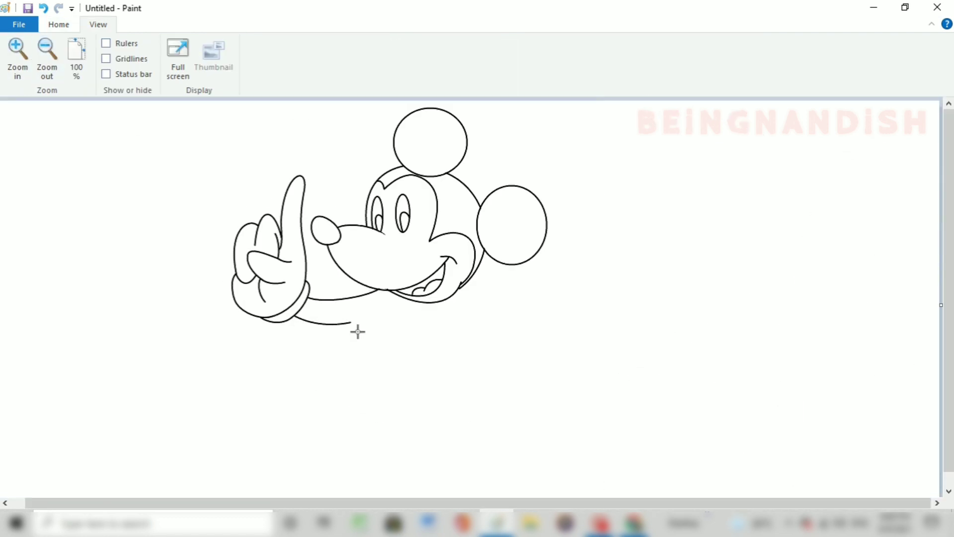
{"action": "left_click_drag", "start_coordinate": [350, 321], "coordinate": [334, 400]}
{"action": "left_click_drag", "start_coordinate": [338, 358], "coordinate": [343, 326]}
{"action": "left_click", "coordinate": [342, 326]}
{"action": "left_click", "coordinate": [405, 368]}
Draw the shorts' two curved hems, the inner leg line and the long curved right side of the body
{"action": "left_click", "coordinate": [69, 69]}
{"action": "left_click_drag", "start_coordinate": [404, 507], "coordinate": [427, 507]}
{"action": "scroll", "coordinate": [375, 307], "scroll_direction": "down", "scroll_amount": 4}
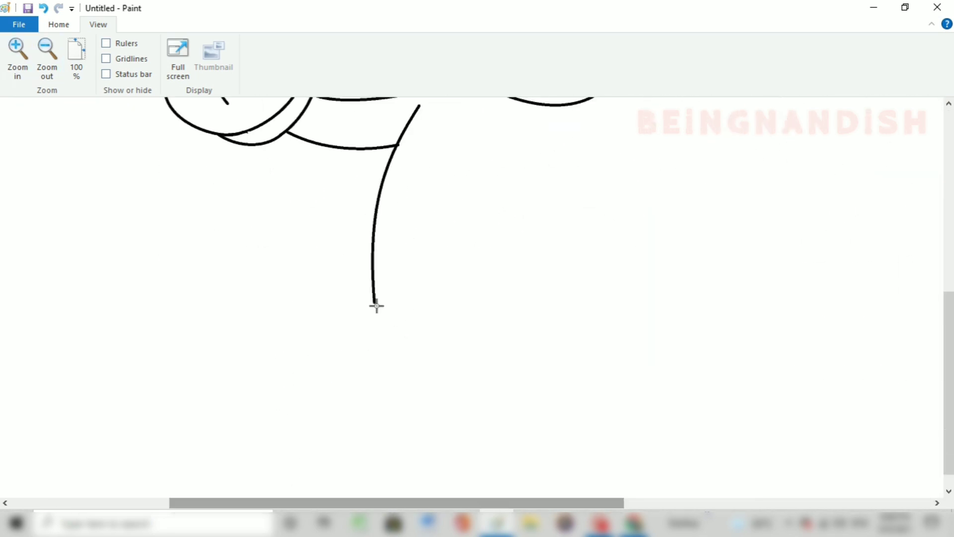
{"action": "mouse_move", "coordinate": [375, 309]}
{"action": "left_mouse_down"}
{"action": "mouse_move", "coordinate": [451, 322]}
{"action": "mouse_move", "coordinate": [385, 323]}
{"action": "left_mouse_up"}
{"action": "left_click_drag", "start_coordinate": [458, 286], "coordinate": [452, 276]}
{"action": "mouse_move", "coordinate": [458, 332]}
{"action": "left_mouse_down"}
{"action": "mouse_move", "coordinate": [576, 323]}
{"action": "mouse_move", "coordinate": [559, 340]}
{"action": "left_mouse_up"}
{"action": "scroll", "coordinate": [642, 348], "scroll_direction": "up", "scroll_amount": 3}
{"action": "left_click_drag", "start_coordinate": [578, 217], "coordinate": [583, 413]}
{"action": "mouse_move", "coordinate": [577, 298]}
{"action": "left_mouse_down"}
{"action": "mouse_move", "coordinate": [556, 270]}
{"action": "mouse_move", "coordinate": [584, 290]}
{"action": "left_mouse_up"}
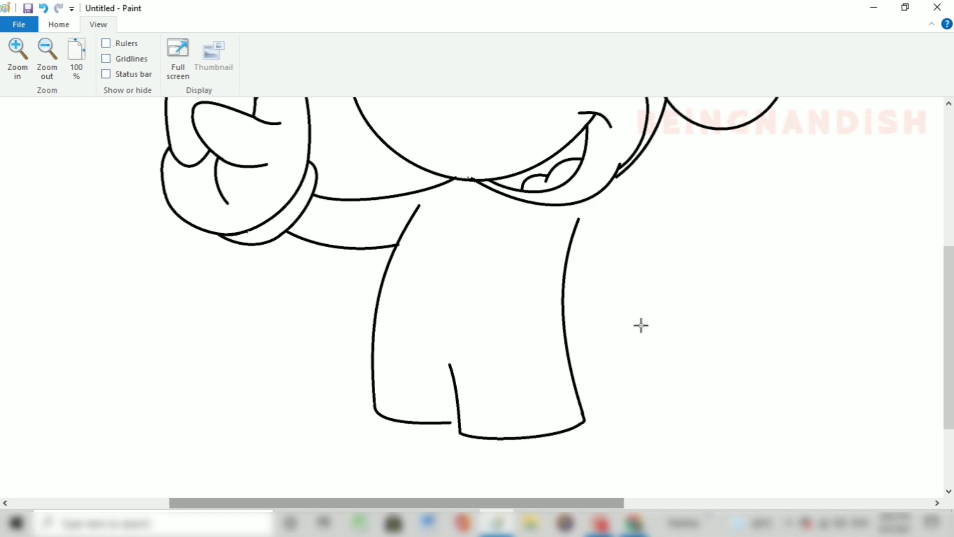
Add a short crease beside the inner leg line and an arched waistline across the top of the shorts
{"action": "left_click", "coordinate": [279, 44]}
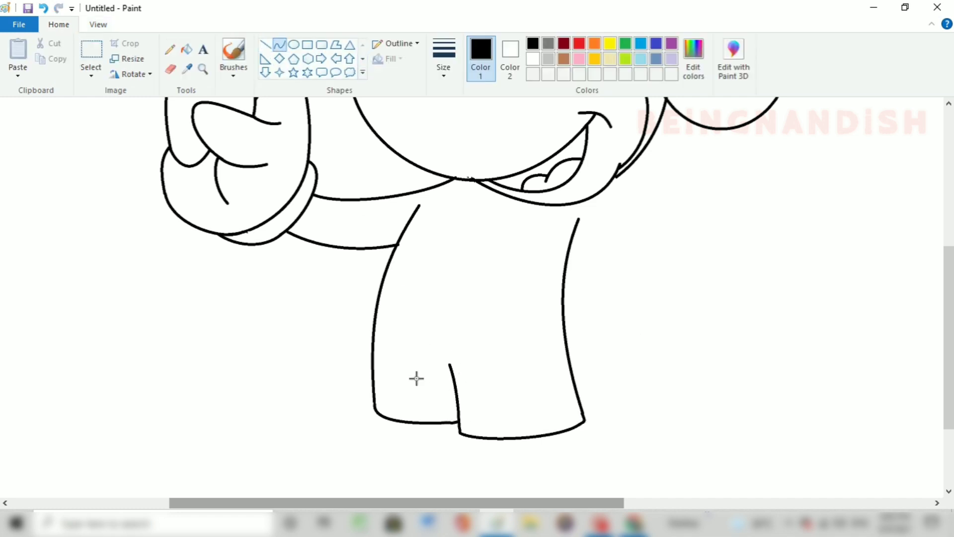
{"action": "mouse_move", "coordinate": [421, 385]}
{"action": "left_mouse_down"}
{"action": "mouse_move", "coordinate": [456, 396]}
{"action": "mouse_move", "coordinate": [424, 383]}
{"action": "mouse_move", "coordinate": [426, 392]}
{"action": "left_mouse_up"}
{"action": "left_click_drag", "start_coordinate": [401, 234], "coordinate": [565, 263]}
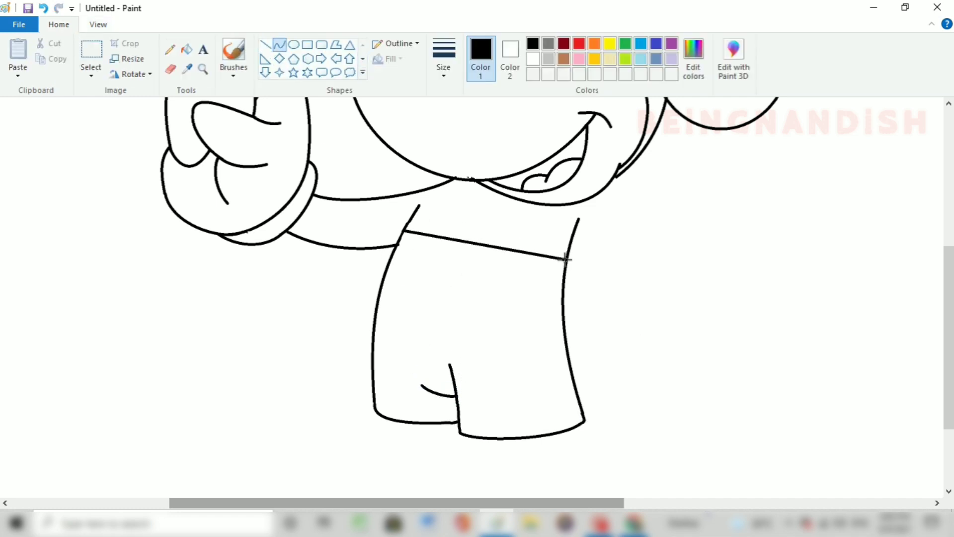
{"action": "left_click_drag", "start_coordinate": [487, 211], "coordinate": [545, 223]}
{"action": "left_click", "coordinate": [545, 255]}
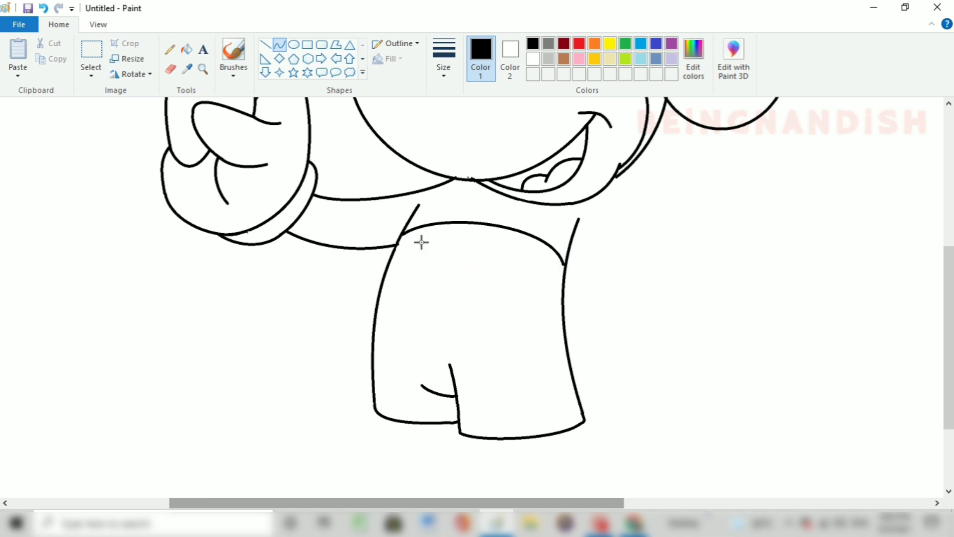
Draw a slanted oval button on the shorts and place a copy to its right, enlarged to 110 percent
{"action": "mouse_move", "coordinate": [422, 242]}
{"action": "left_mouse_down"}
{"action": "mouse_move", "coordinate": [404, 297]}
{"action": "mouse_move", "coordinate": [418, 242]}
{"action": "left_mouse_up"}
{"action": "left_click_drag", "start_coordinate": [405, 299], "coordinate": [426, 317]}
{"action": "left_click", "coordinate": [91, 50]}
{"action": "left_click_drag", "start_coordinate": [385, 233], "coordinate": [398, 298]}
{"action": "key", "text": "ctrl+c"}
{"action": "right_click", "coordinate": [511, 235]}
{"action": "left_click", "coordinate": [543, 277]}
{"action": "left_click_drag", "start_coordinate": [24, 139], "coordinate": [495, 278]}
{"action": "key", "text": "ctrl+w"}
{"action": "type", "text": "110"}
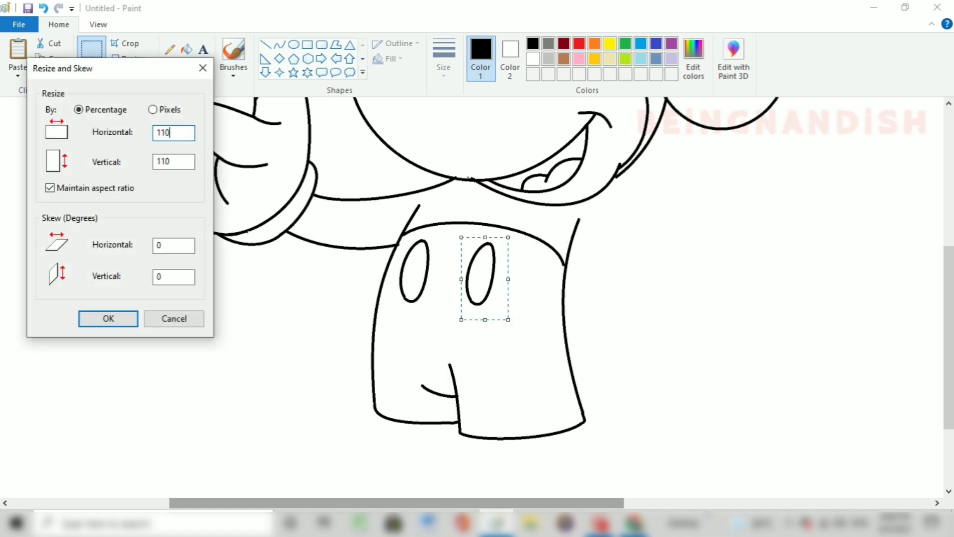
{"action": "key", "text": "Return"}
Extend the body's left side with a short shoulder curve and draw the bent outer line of the right arm from the jaw
{"action": "left_click", "coordinate": [280, 45]}
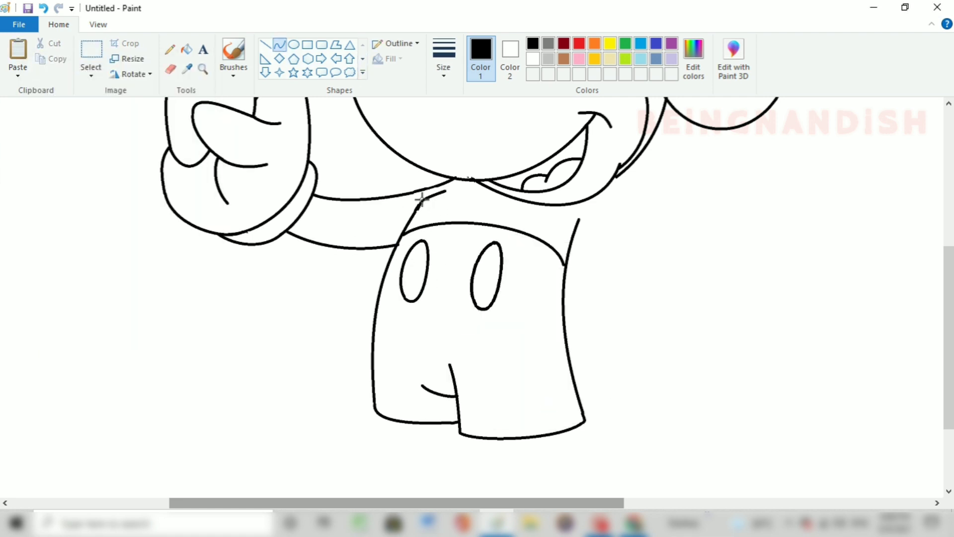
{"action": "left_click_drag", "start_coordinate": [421, 199], "coordinate": [421, 193]}
{"action": "left_click_drag", "start_coordinate": [554, 503], "coordinate": [620, 503]}
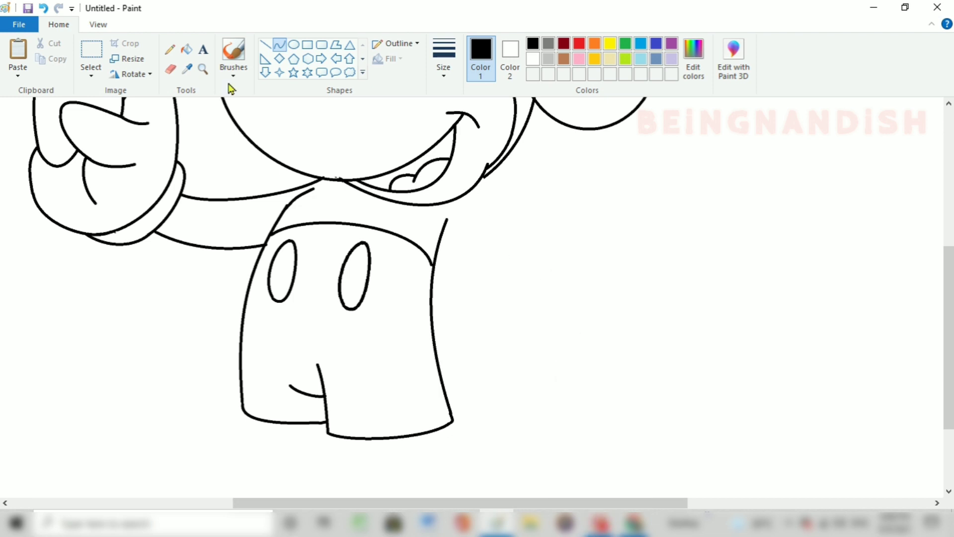
{"action": "left_click", "coordinate": [98, 24]}
{"action": "left_click", "coordinate": [76, 58]}
{"action": "left_click", "coordinate": [17, 57]}
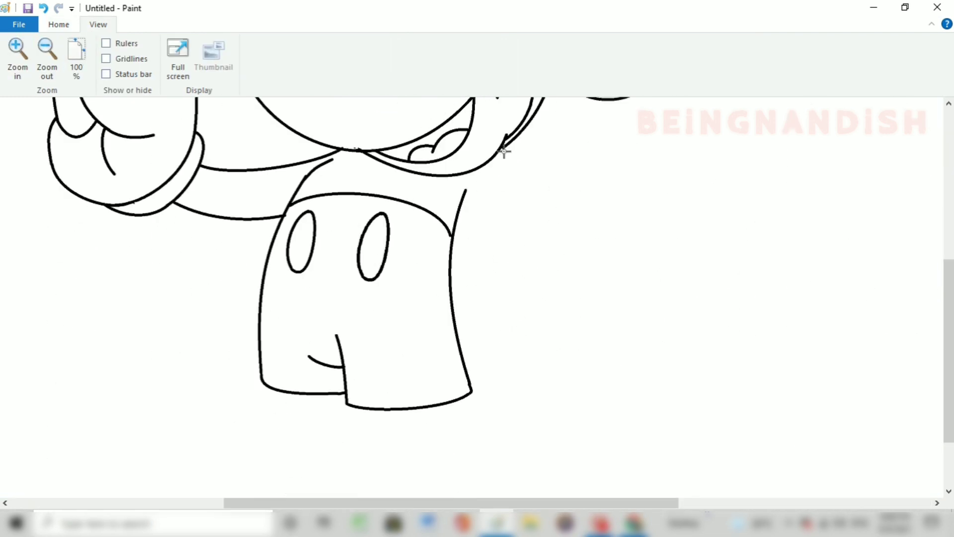
{"action": "mouse_move", "coordinate": [504, 152]}
{"action": "left_mouse_down"}
{"action": "mouse_move", "coordinate": [622, 205]}
{"action": "mouse_move", "coordinate": [583, 174]}
{"action": "mouse_move", "coordinate": [633, 182]}
{"action": "mouse_move", "coordinate": [599, 258]}
{"action": "left_mouse_up"}
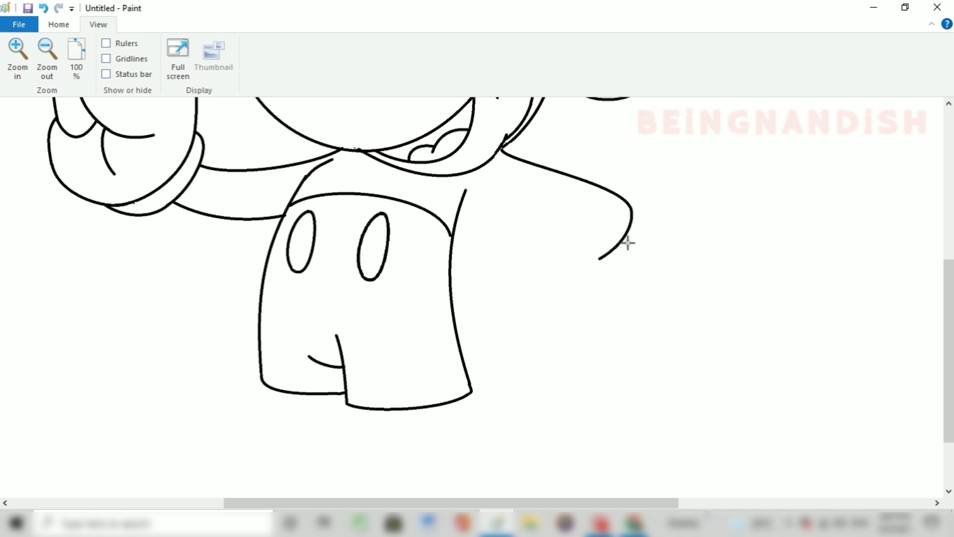
Select the right arm's bent outer line with a free-form selection and move it slightly left
{"action": "left_click", "coordinate": [59, 24]}
{"action": "left_click", "coordinate": [90, 75]}
{"action": "left_click", "coordinate": [118, 123]}
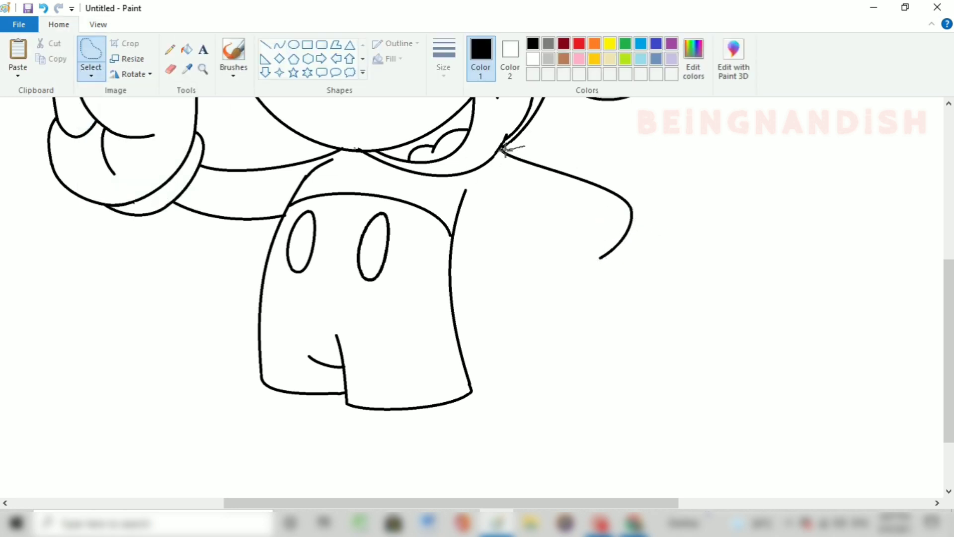
{"action": "left_click_drag", "start_coordinate": [542, 150], "coordinate": [627, 161]}
{"action": "left_click_drag", "start_coordinate": [568, 182], "coordinate": [560, 179]}
{"action": "left_click", "coordinate": [709, 230]}
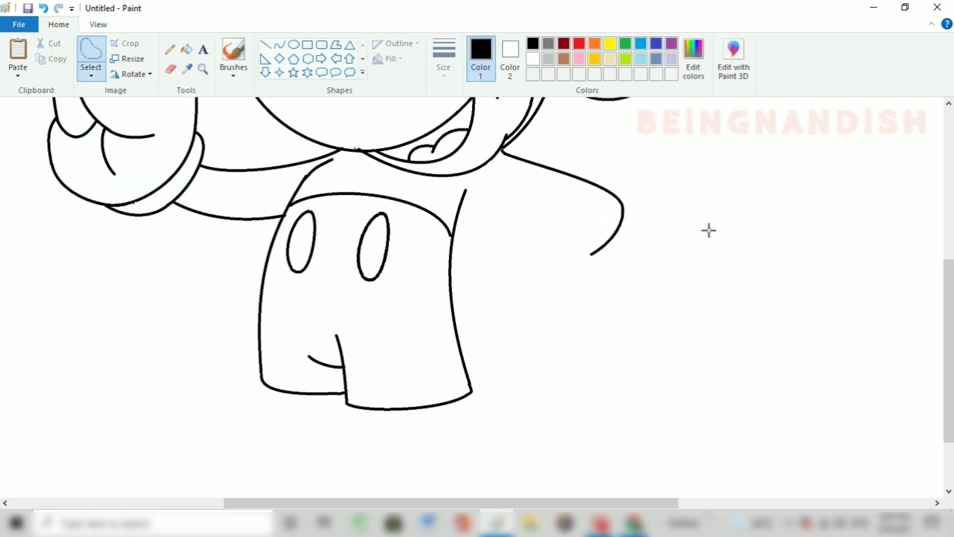
Draw the right arm's inner line, the cuff at its wrist and the upper curve of the glove resting on the hip
{"action": "left_click", "coordinate": [280, 44]}
{"action": "mouse_move", "coordinate": [464, 192]}
{"action": "left_mouse_down"}
{"action": "mouse_move", "coordinate": [558, 213]}
{"action": "mouse_move", "coordinate": [568, 226]}
{"action": "mouse_move", "coordinate": [529, 201]}
{"action": "mouse_move", "coordinate": [558, 205]}
{"action": "mouse_move", "coordinate": [516, 223]}
{"action": "mouse_move", "coordinate": [561, 228]}
{"action": "mouse_move", "coordinate": [591, 278]}
{"action": "mouse_move", "coordinate": [607, 251]}
{"action": "mouse_move", "coordinate": [601, 288]}
{"action": "mouse_move", "coordinate": [585, 283]}
{"action": "left_mouse_up"}
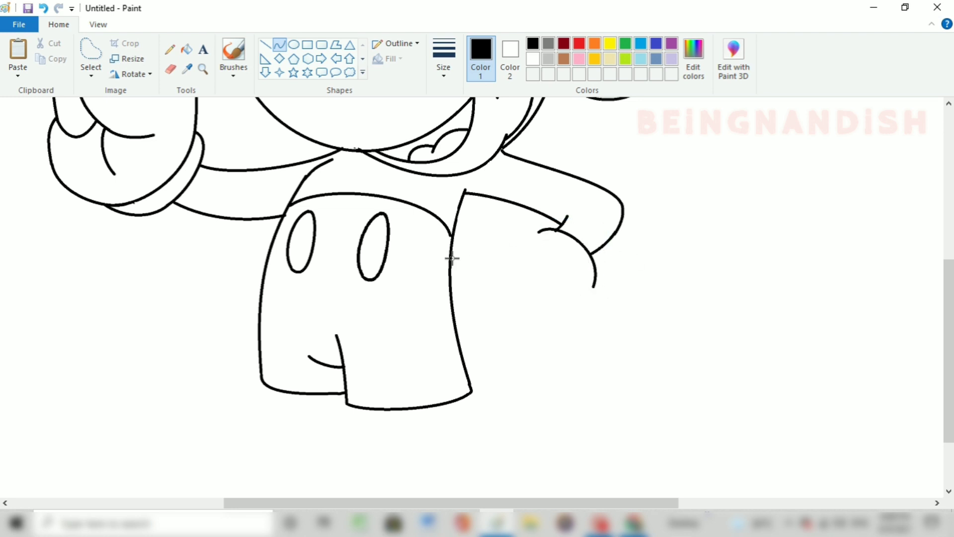
{"action": "left_click_drag", "start_coordinate": [452, 258], "coordinate": [566, 296]}
{"action": "left_click_drag", "start_coordinate": [502, 278], "coordinate": [518, 252]}
{"action": "left_click_drag", "start_coordinate": [568, 291], "coordinate": [529, 271]}
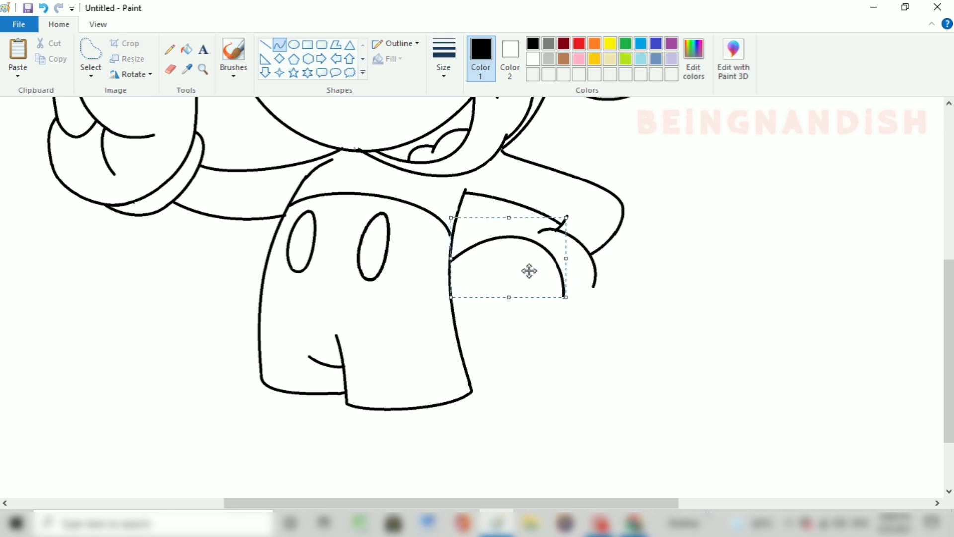
Close the hip glove and its cuff with lower curves and add three short curved lines on the glove's back
{"action": "left_click_drag", "start_coordinate": [566, 297], "coordinate": [462, 356]}
{"action": "left_click_drag", "start_coordinate": [517, 348], "coordinate": [628, 277]}
{"action": "left_click", "coordinate": [628, 277]}
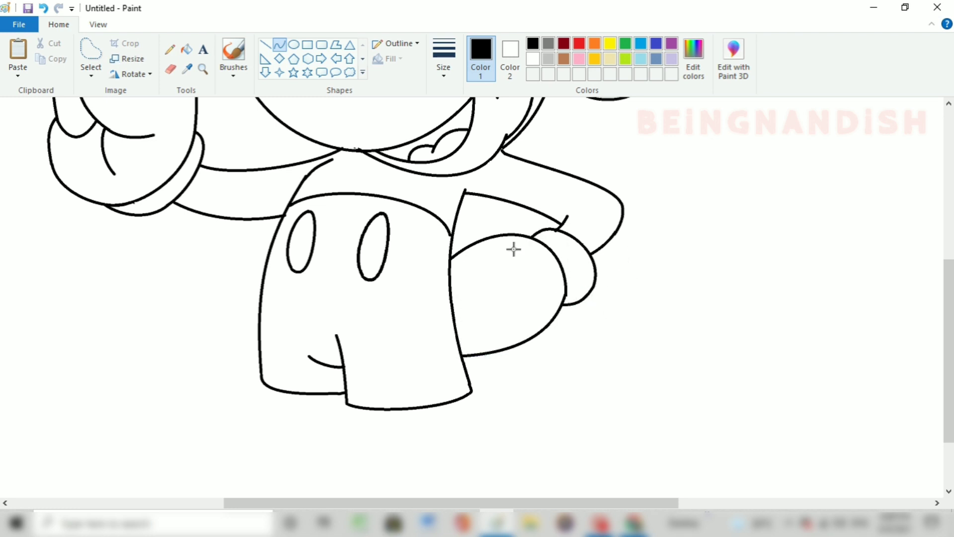
{"action": "left_click_drag", "start_coordinate": [497, 246], "coordinate": [506, 263]}
{"action": "left_click_drag", "start_coordinate": [543, 273], "coordinate": [508, 299]}
Draw two curved leg lines below the right side of the shorts and two rounded fingertips under the hip glove
{"action": "scroll", "coordinate": [559, 301], "scroll_direction": "down", "scroll_amount": 3}
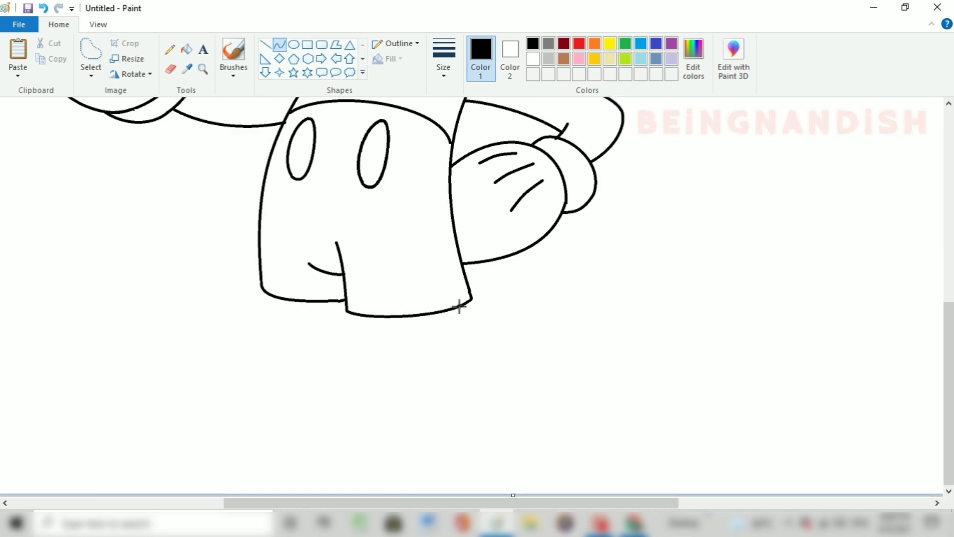
{"action": "left_click_drag", "start_coordinate": [476, 344], "coordinate": [479, 340]}
{"action": "left_click", "coordinate": [479, 341]}
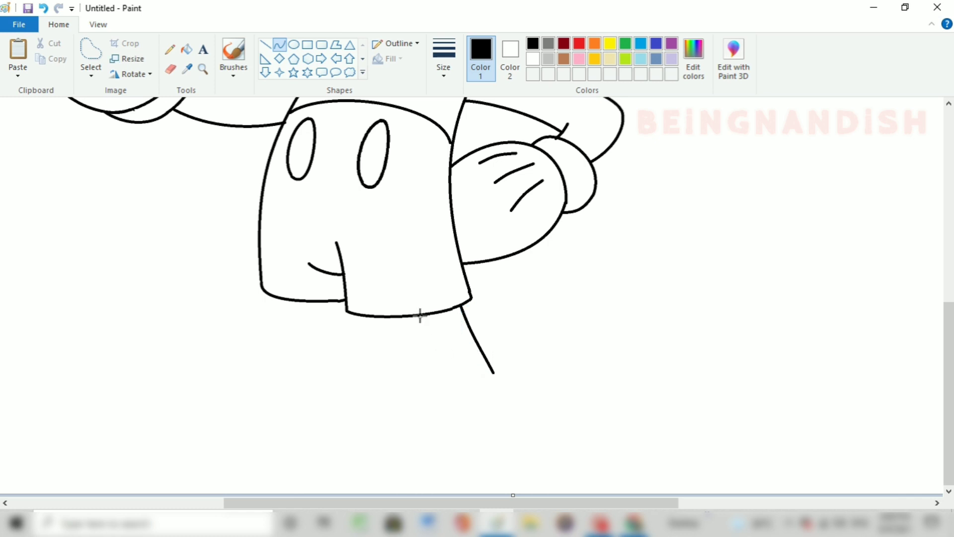
{"action": "left_click_drag", "start_coordinate": [419, 313], "coordinate": [458, 383]}
{"action": "left_click_drag", "start_coordinate": [471, 290], "coordinate": [520, 273]}
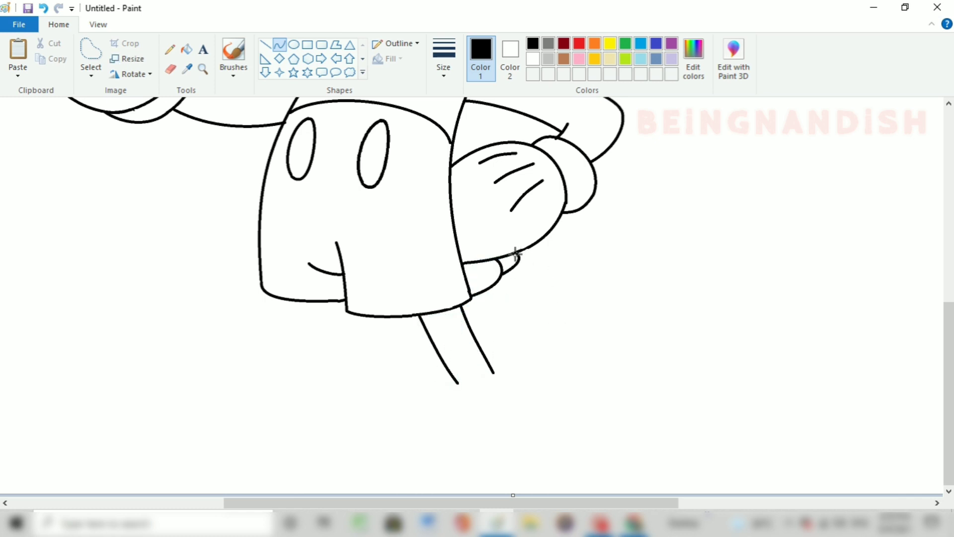
Draw two curved leg lines below the left side of the shorts and trim the lower ends of the leg lines with the eraser
{"action": "left_click_drag", "start_coordinate": [361, 316], "coordinate": [390, 386]}
{"action": "left_click_drag", "start_coordinate": [375, 351], "coordinate": [366, 351]}
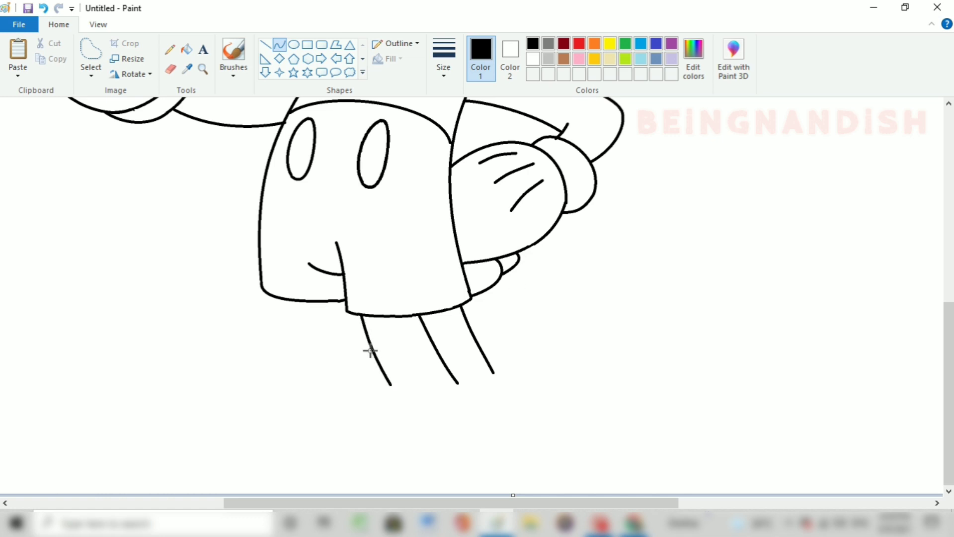
{"action": "left_click", "coordinate": [366, 351]}
{"action": "left_click_drag", "start_coordinate": [319, 300], "coordinate": [353, 393]}
{"action": "mouse_move", "coordinate": [337, 348]}
{"action": "left_mouse_down"}
{"action": "mouse_move", "coordinate": [324, 343]}
{"action": "mouse_move", "coordinate": [341, 362]}
{"action": "mouse_move", "coordinate": [335, 346]}
{"action": "left_mouse_up"}
{"action": "left_click", "coordinate": [170, 69]}
{"action": "left_click_drag", "start_coordinate": [353, 393], "coordinate": [343, 387]}
Close the lower end of each leg with a shallow upward-bending curve extending slightly past both leg lines
{"action": "left_click", "coordinate": [280, 44]}
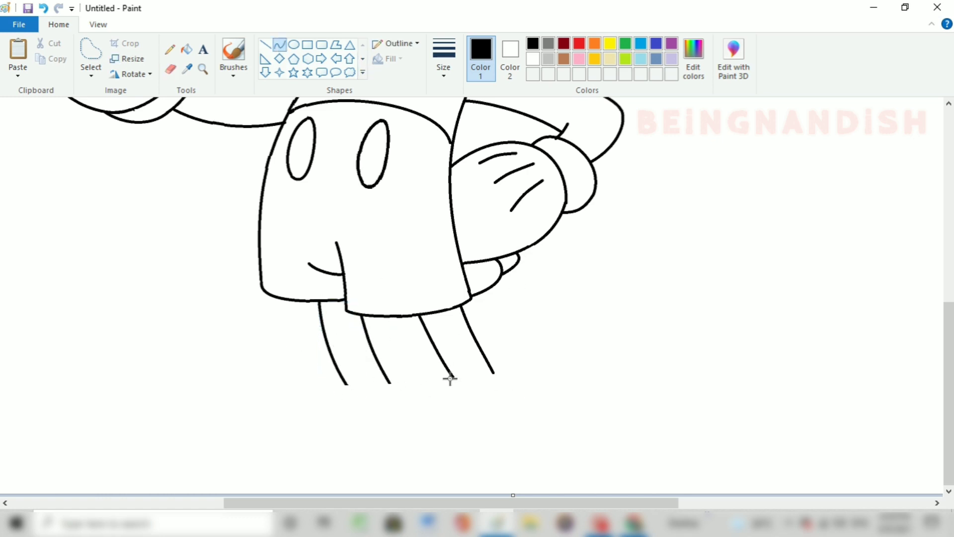
{"action": "left_click_drag", "start_coordinate": [483, 380], "coordinate": [507, 370]}
{"action": "key", "text": "ctrl+z"}
{"action": "left_click_drag", "start_coordinate": [460, 376], "coordinate": [512, 389]}
{"action": "left_click_drag", "start_coordinate": [519, 374], "coordinate": [545, 368]}
{"action": "key", "text": "ctrl+z"}
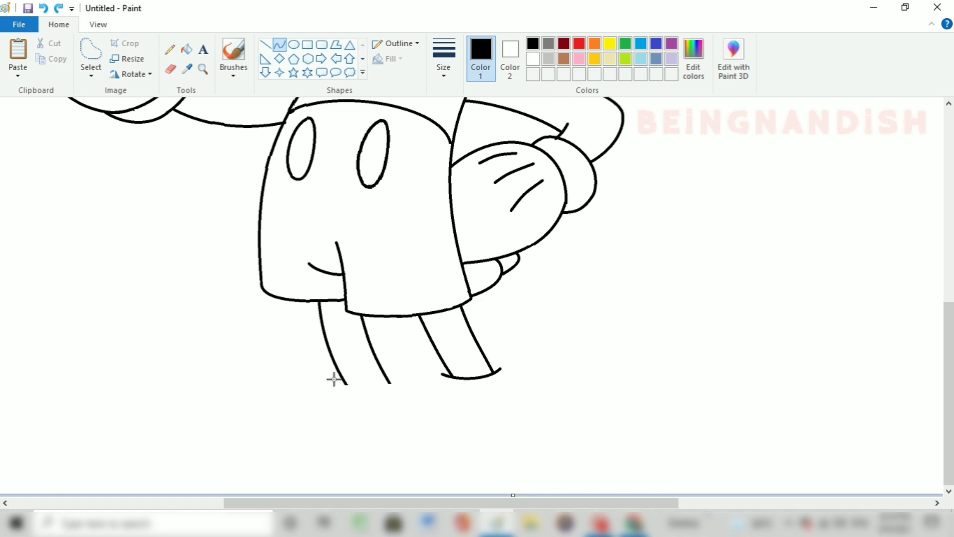
{"action": "mouse_move", "coordinate": [334, 379]}
{"action": "left_mouse_down"}
{"action": "mouse_move", "coordinate": [391, 380]}
{"action": "mouse_move", "coordinate": [368, 387]}
{"action": "left_mouse_up"}
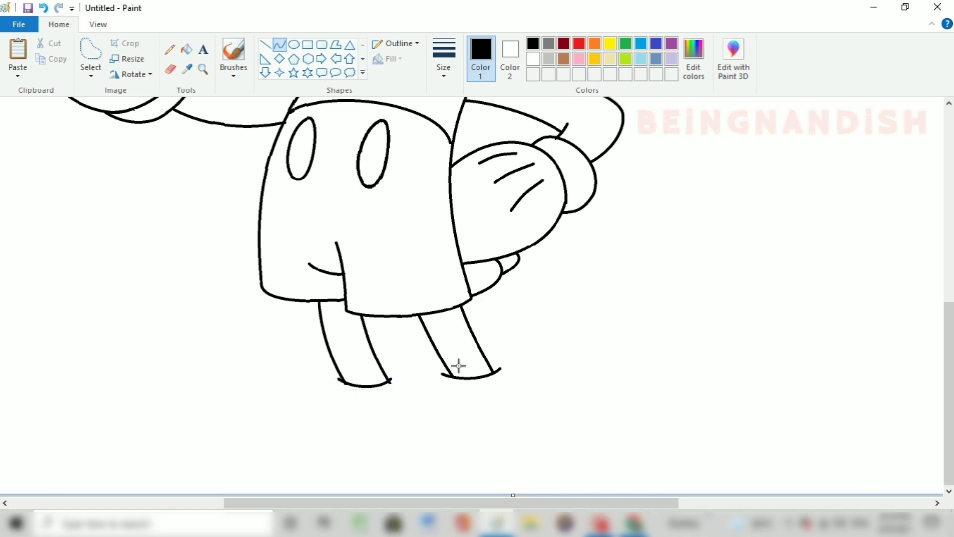
Draw a flat ellipse around each ankle and erase the part of each ellipse that crosses the leg
{"action": "left_click", "coordinate": [294, 44]}
{"action": "left_click_drag", "start_coordinate": [428, 357], "coordinate": [516, 396]}
{"action": "left_click", "coordinate": [547, 340]}
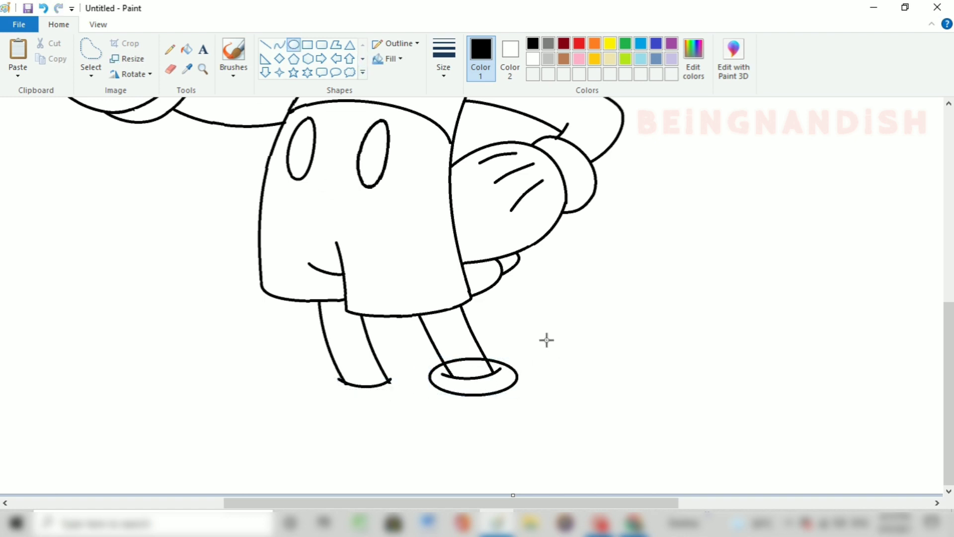
{"action": "left_click", "coordinate": [171, 69]}
{"action": "left_click_drag", "start_coordinate": [443, 359], "coordinate": [471, 359]}
{"action": "left_click", "coordinate": [294, 44]}
{"action": "left_click_drag", "start_coordinate": [330, 367], "coordinate": [413, 399]}
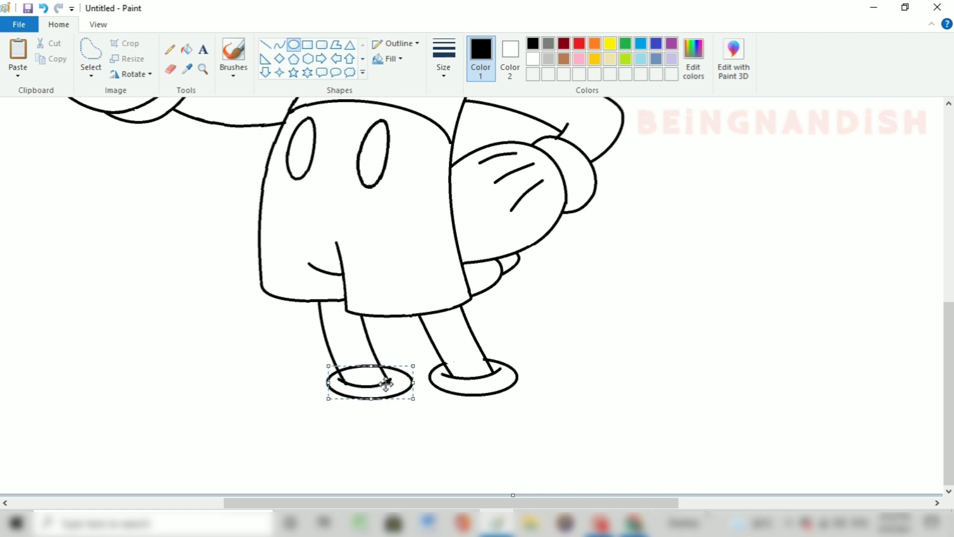
{"action": "left_click", "coordinate": [170, 70]}
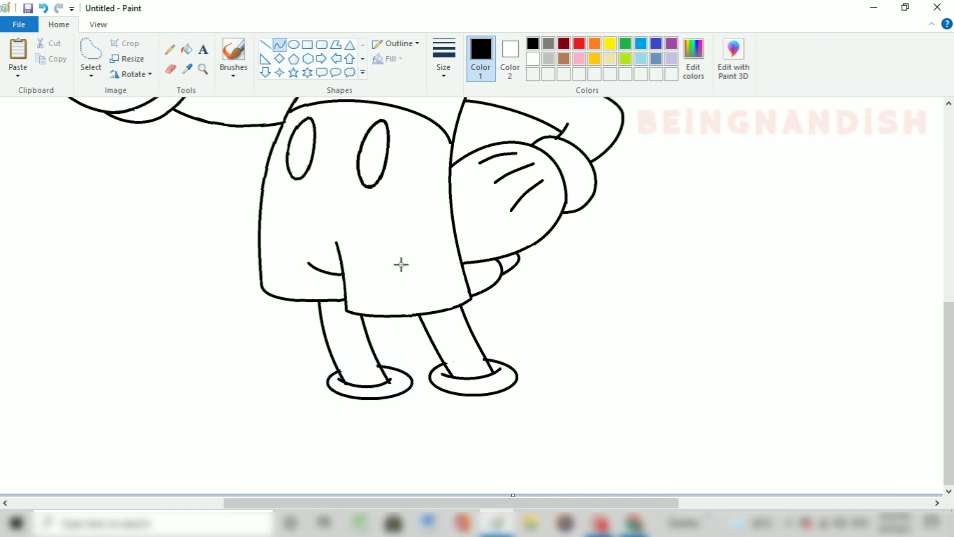
Select the whole figure and move it slightly up and left on the canvas
{"action": "left_click", "coordinate": [98, 24]}
{"action": "left_click", "coordinate": [47, 54]}
{"action": "left_click", "coordinate": [59, 24]}
{"action": "left_click", "coordinate": [91, 50]}
{"action": "left_click_drag", "start_coordinate": [550, 108], "coordinate": [554, 417]}
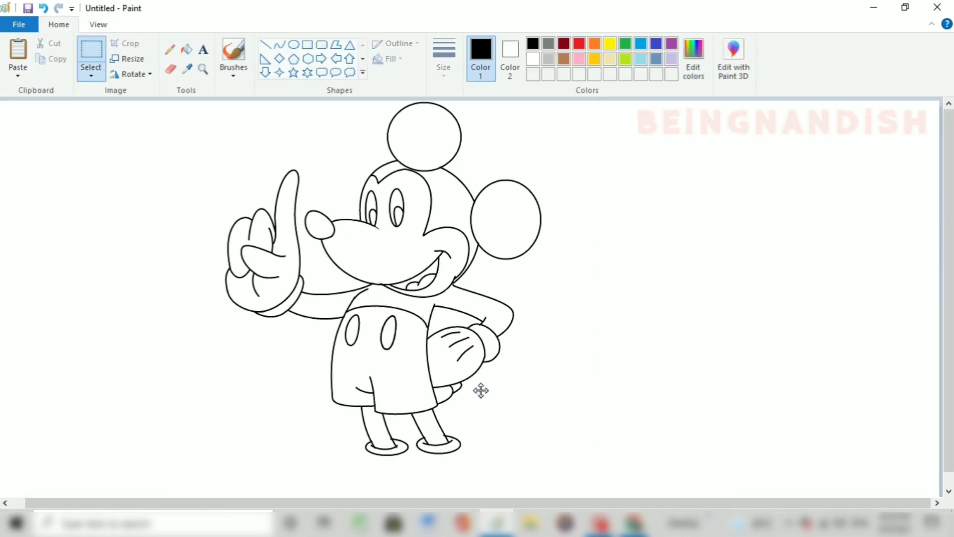
{"action": "left_click", "coordinate": [97, 24]}
{"action": "left_click", "coordinate": [18, 55]}
{"action": "left_click", "coordinate": [59, 25]}
{"action": "left_click", "coordinate": [279, 44]}
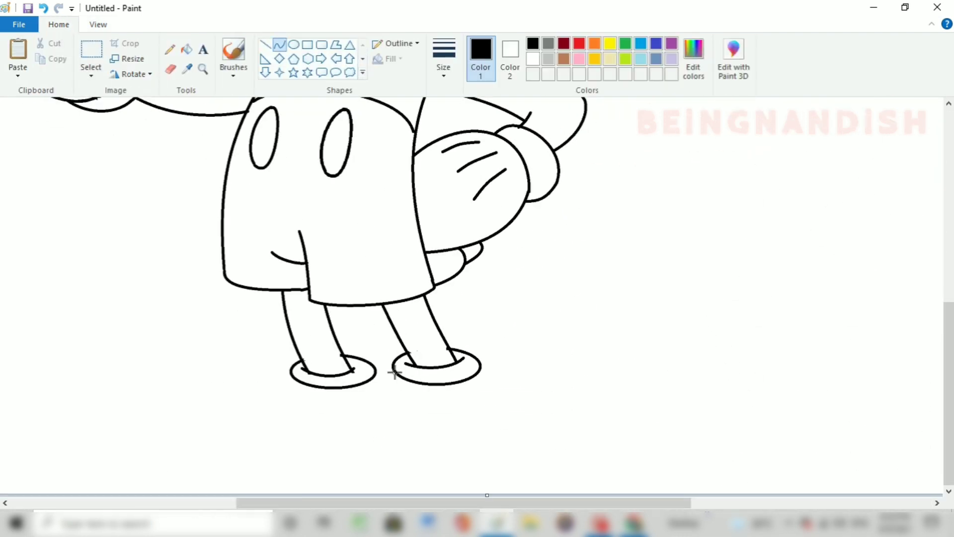
{"action": "left_click_drag", "start_coordinate": [394, 372], "coordinate": [541, 467]}
{"action": "mouse_move", "coordinate": [541, 467]}
{"action": "left_mouse_down"}
{"action": "mouse_move", "coordinate": [385, 426]}
{"action": "mouse_move", "coordinate": [375, 478]}
{"action": "left_mouse_up"}
{"action": "key", "text": "Escape"}
Draw the right shoe from two large curves starting at its ankle ring and add a short curved crease on top
{"action": "mouse_move", "coordinate": [398, 377]}
{"action": "left_mouse_down"}
{"action": "mouse_move", "coordinate": [506, 468]}
{"action": "mouse_move", "coordinate": [392, 490]}
{"action": "mouse_move", "coordinate": [396, 500]}
{"action": "left_mouse_up"}
{"action": "left_click", "coordinate": [468, 441]}
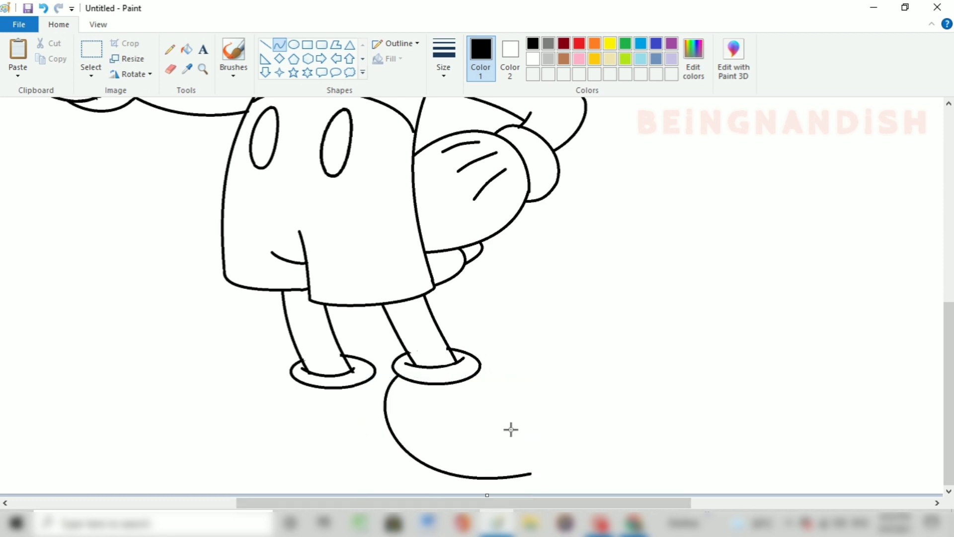
{"action": "mouse_move", "coordinate": [480, 365]}
{"action": "left_mouse_down"}
{"action": "mouse_move", "coordinate": [529, 472]}
{"action": "mouse_move", "coordinate": [626, 452]}
{"action": "mouse_move", "coordinate": [636, 438]}
{"action": "left_mouse_up"}
{"action": "mouse_move", "coordinate": [444, 409]}
{"action": "left_mouse_down"}
{"action": "mouse_move", "coordinate": [512, 377]}
{"action": "mouse_move", "coordinate": [480, 405]}
{"action": "mouse_move", "coordinate": [480, 374]}
{"action": "left_mouse_up"}
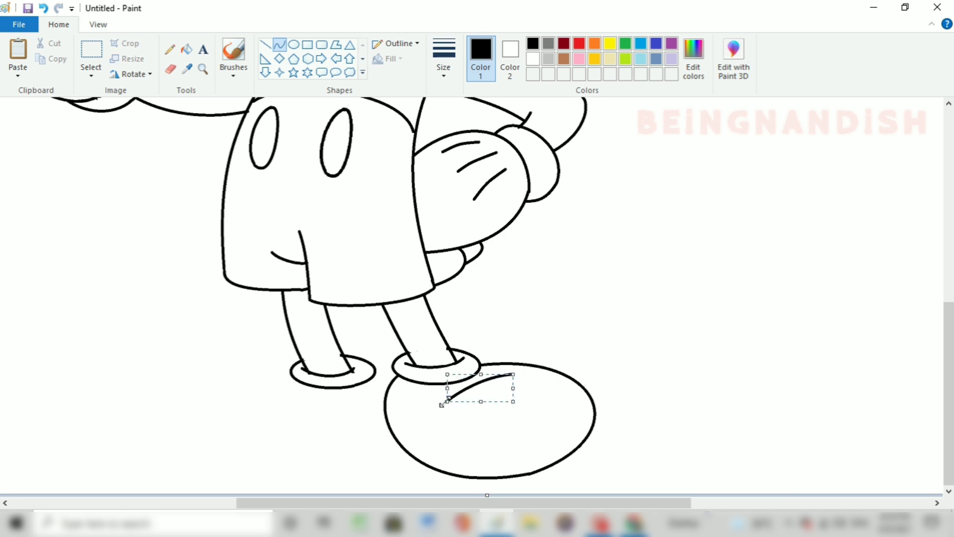
Draw the left shoe with curves from its ankle ring to the right shoe and add a short curved crease on top
{"action": "left_click_drag", "start_coordinate": [517, 502], "coordinate": [431, 505]}
{"action": "left_click_drag", "start_coordinate": [448, 368], "coordinate": [360, 434]}
{"action": "mouse_move", "coordinate": [351, 407]}
{"action": "left_mouse_down"}
{"action": "mouse_move", "coordinate": [337, 345]}
{"action": "mouse_move", "coordinate": [341, 411]}
{"action": "mouse_move", "coordinate": [300, 388]}
{"action": "left_mouse_up"}
{"action": "left_click_drag", "start_coordinate": [355, 439], "coordinate": [545, 431]}
{"action": "left_click_drag", "start_coordinate": [449, 436], "coordinate": [485, 479]}
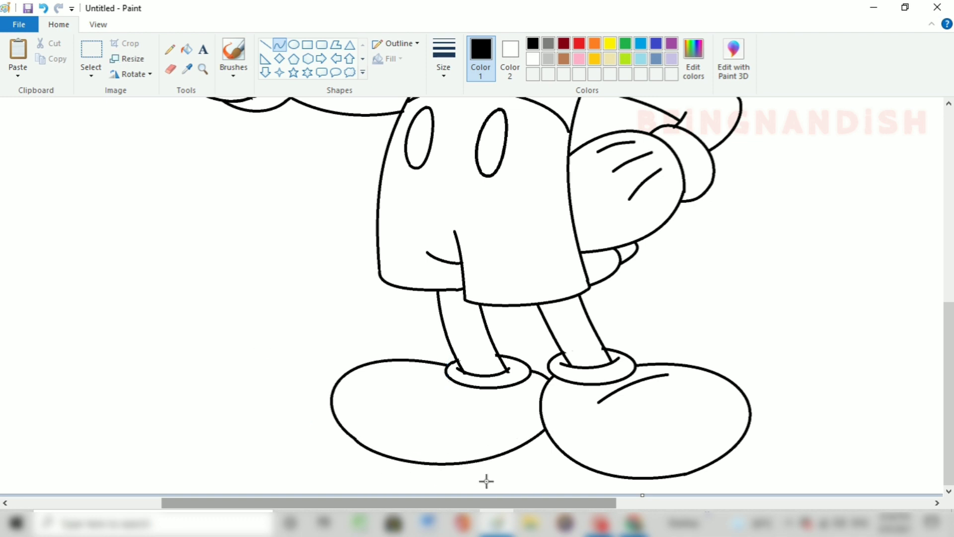
{"action": "left_click_drag", "start_coordinate": [378, 460], "coordinate": [356, 455]}
{"action": "left_click", "coordinate": [419, 372]}
{"action": "left_click_drag", "start_coordinate": [418, 370], "coordinate": [467, 406]}
{"action": "left_click_drag", "start_coordinate": [447, 390], "coordinate": [458, 389]}
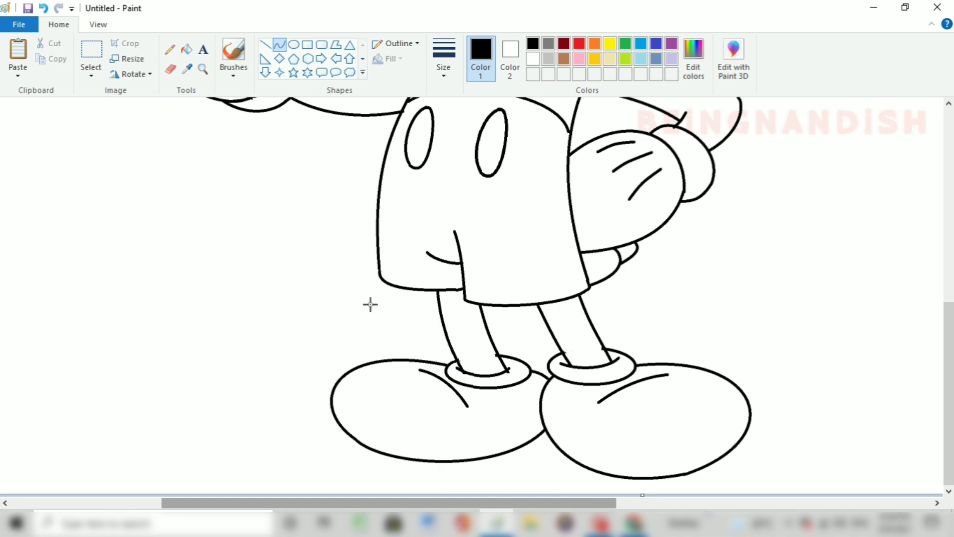
Taper the ends of the crease lines on both shoes with the eraser
{"action": "left_click", "coordinate": [98, 25]}
{"action": "left_click", "coordinate": [16, 50]}
{"action": "left_click_drag", "start_coordinate": [324, 503], "coordinate": [473, 503]}
{"action": "left_click", "coordinate": [59, 24]}
{"action": "left_click", "coordinate": [170, 69]}
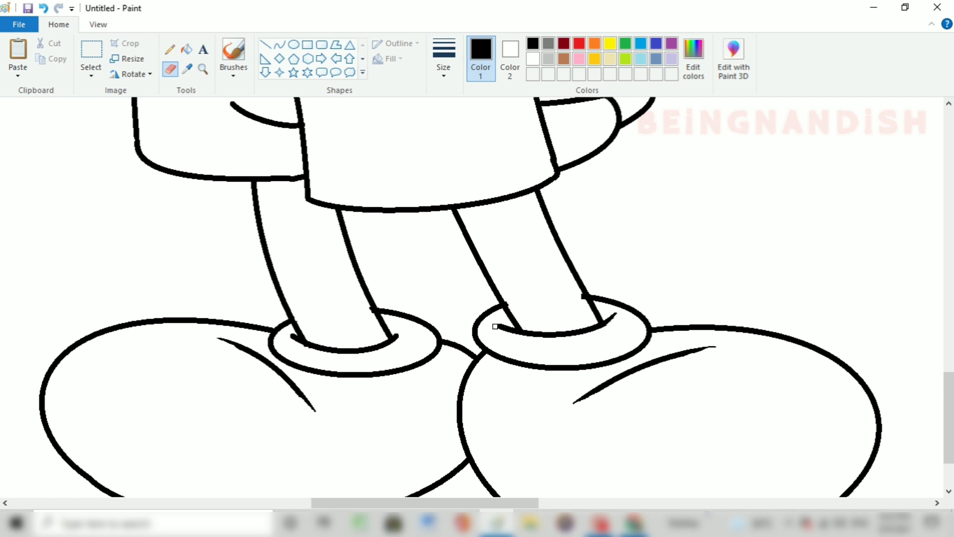
Taper the three lines on the hip glove and the short curve at the corner of the smile with the eraser
{"action": "scroll", "coordinate": [657, 337], "scroll_direction": "up", "scroll_amount": 6}
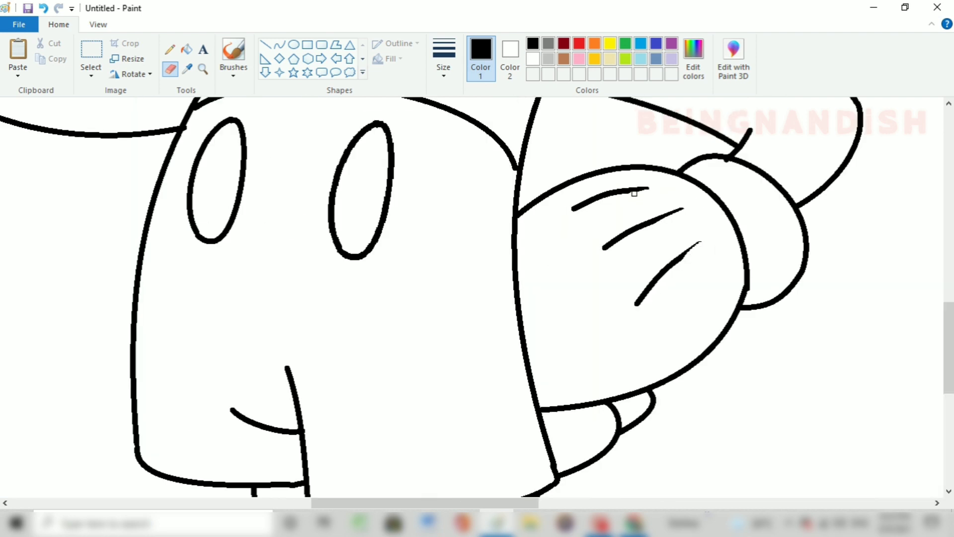
{"action": "scroll", "coordinate": [577, 323], "scroll_direction": "up", "scroll_amount": 8}
{"action": "scroll", "coordinate": [636, 363], "scroll_direction": "left", "scroll_amount": 2}
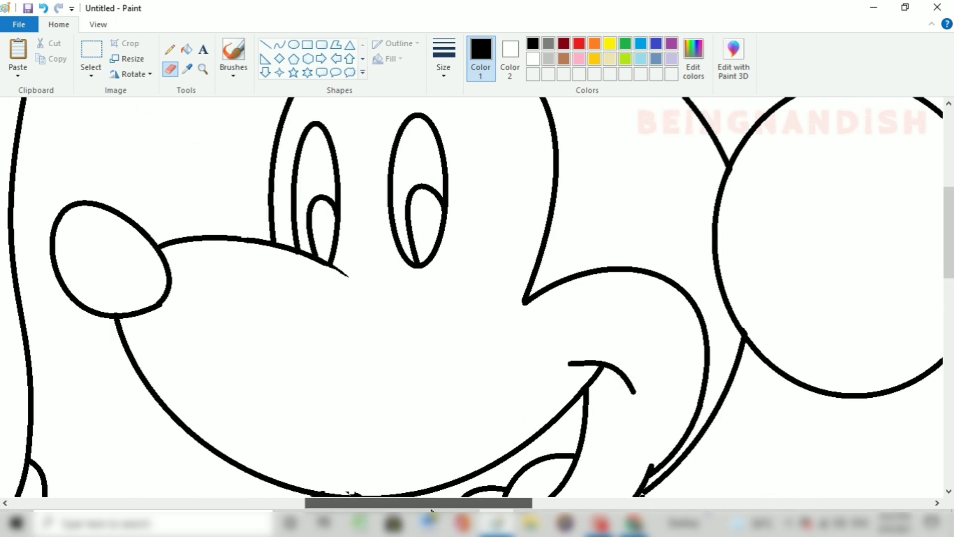
{"action": "scroll", "coordinate": [428, 416], "scroll_direction": "left", "scroll_amount": 7}
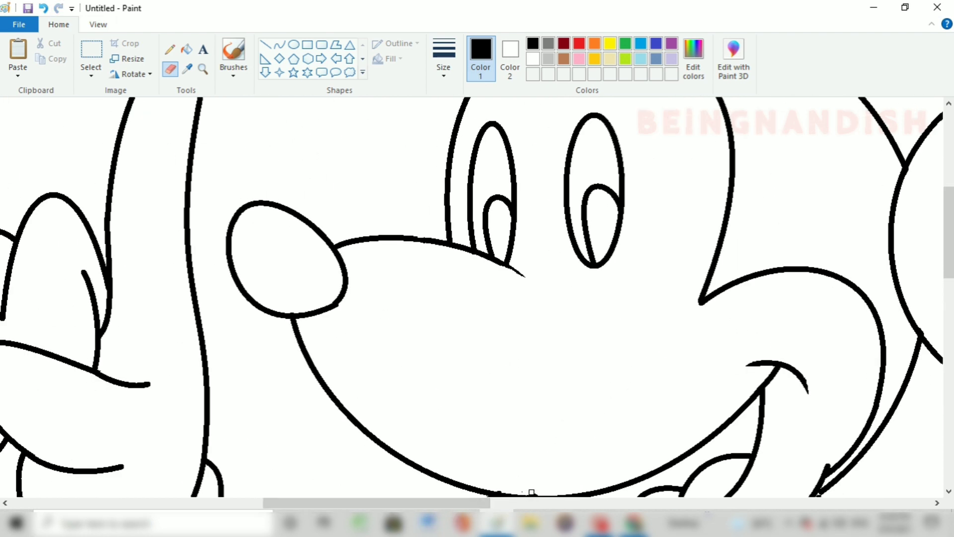
Taper the loose ends of the thumb, finger and palm lines on the raised glove with the eraser
{"action": "scroll", "coordinate": [331, 389], "scroll_direction": "down", "scroll_amount": 2}
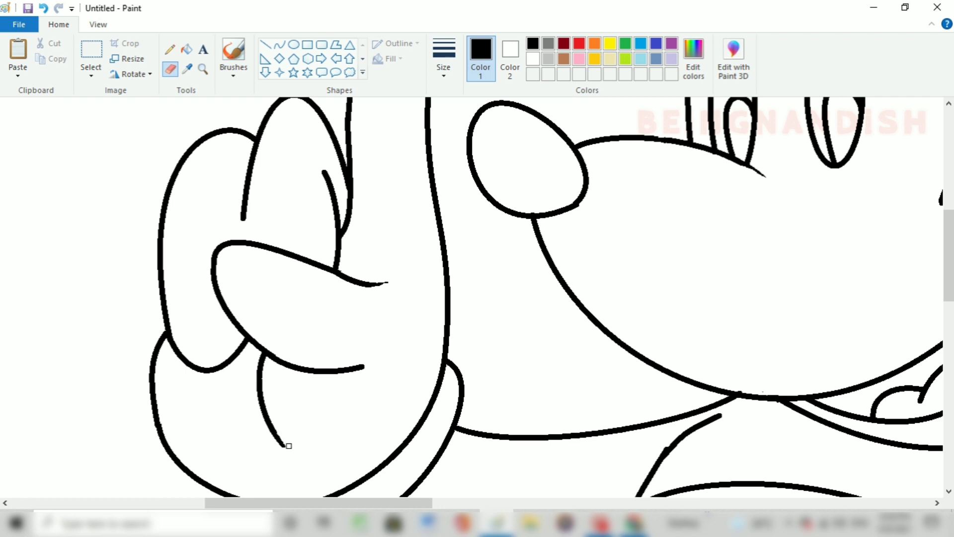
{"action": "scroll", "coordinate": [348, 377], "scroll_direction": "up", "scroll_amount": 2}
{"action": "left_click_drag", "start_coordinate": [323, 299], "coordinate": [327, 282]}
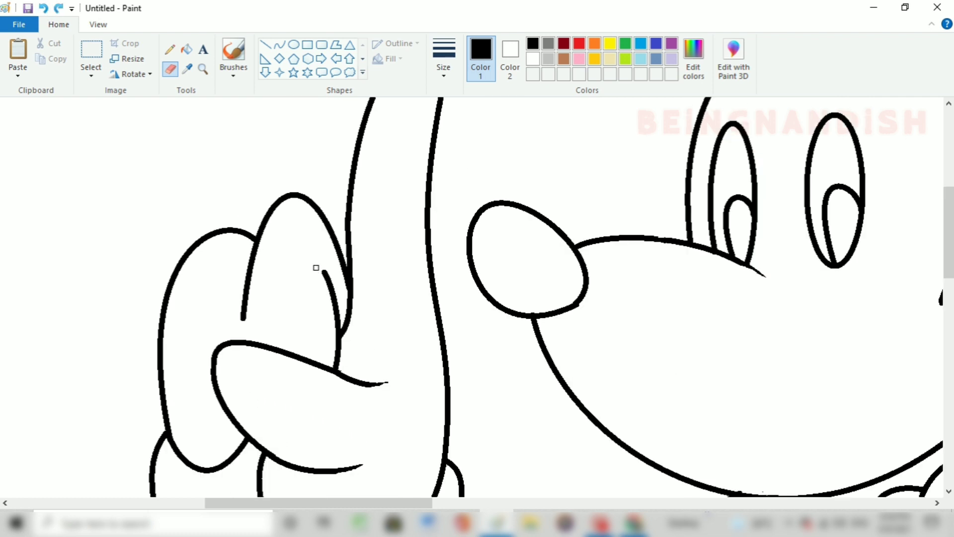
{"action": "scroll", "coordinate": [247, 310], "scroll_direction": "down", "scroll_amount": 2}
{"action": "scroll", "coordinate": [298, 330], "scroll_direction": "up", "scroll_amount": 4}
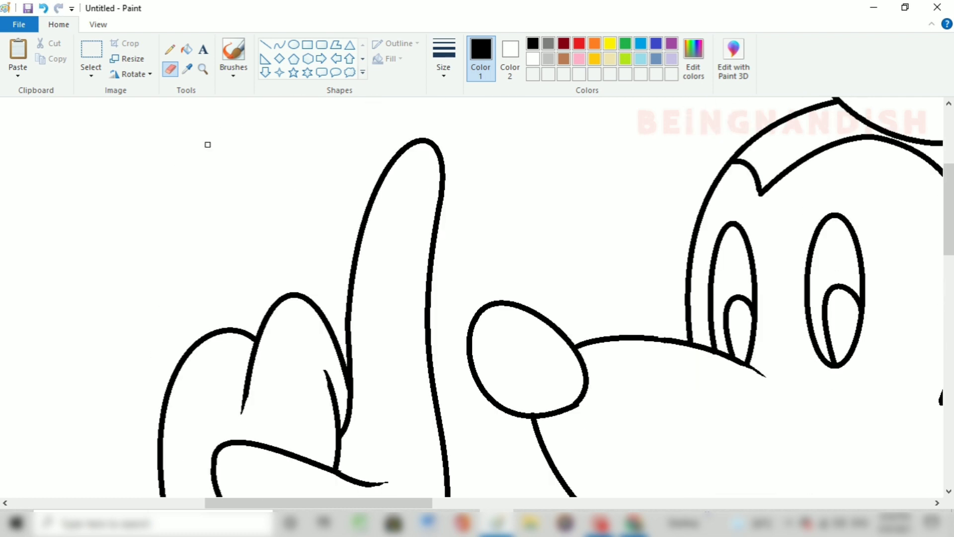
Draw the slanting upper part of the tail as a thick line from below the hip glove's fingers to the right shoe
{"action": "left_click", "coordinate": [98, 24]}
{"action": "left_click", "coordinate": [47, 57]}
{"action": "left_click", "coordinate": [47, 59]}
{"action": "left_click", "coordinate": [59, 24]}
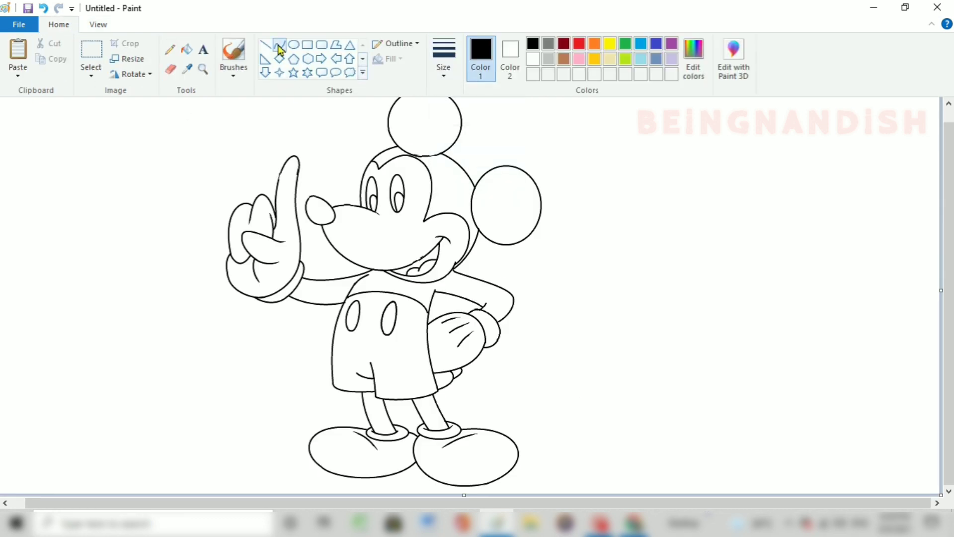
{"action": "left_click", "coordinate": [98, 24]}
{"action": "left_click", "coordinate": [17, 57]}
{"action": "left_click_drag", "start_coordinate": [515, 503], "coordinate": [787, 503]}
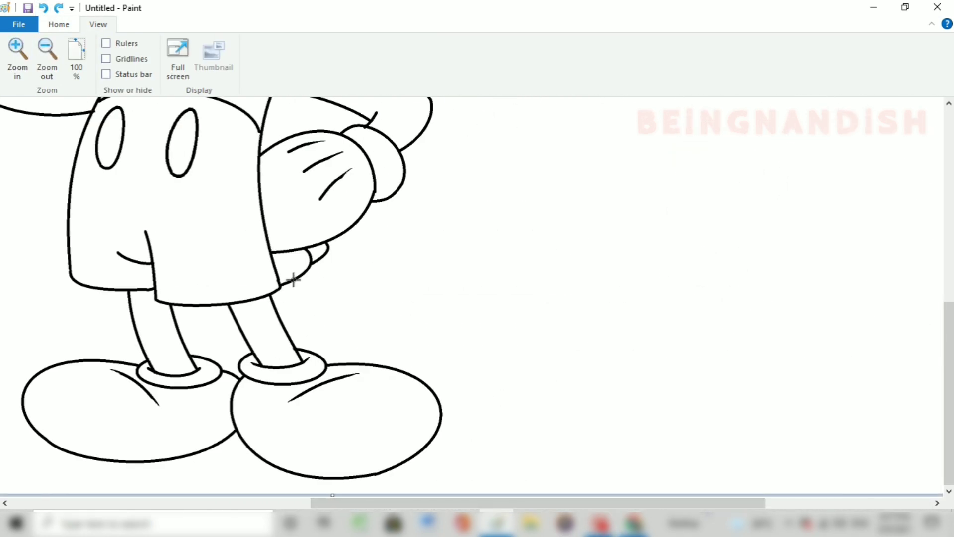
{"action": "mouse_move", "coordinate": [292, 281]}
{"action": "left_mouse_down"}
{"action": "mouse_move", "coordinate": [380, 365]}
{"action": "mouse_move", "coordinate": [343, 344]}
{"action": "mouse_move", "coordinate": [295, 285]}
{"action": "mouse_move", "coordinate": [376, 362]}
{"action": "left_mouse_up"}
{"action": "left_click", "coordinate": [19, 24]}
{"action": "left_click", "coordinate": [58, 24]}
{"action": "left_click", "coordinate": [444, 57]}
{"action": "left_click", "coordinate": [451, 187]}
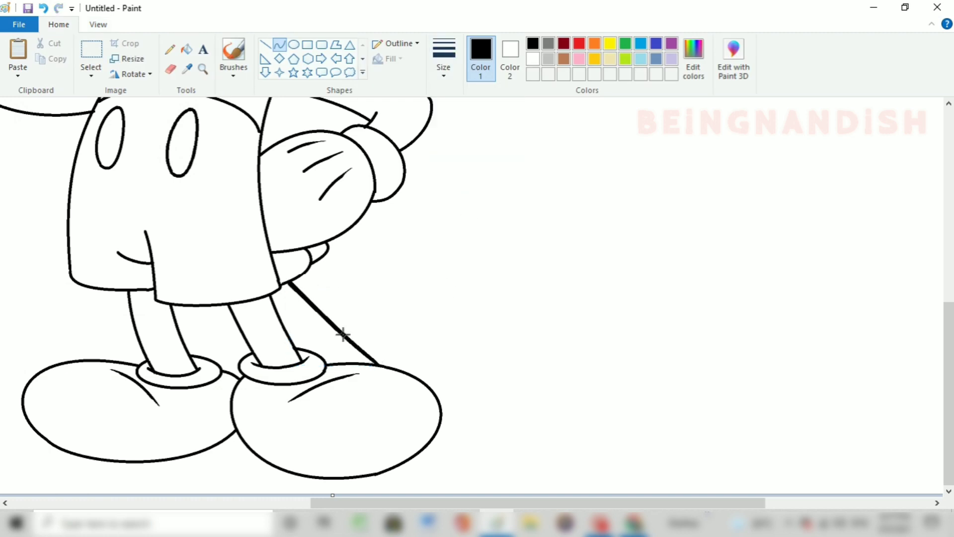
Draw the tail's end as a curve leaving the right shoe's outer edge and bending upward
{"action": "left_click_drag", "start_coordinate": [537, 503], "coordinate": [572, 502]}
{"action": "left_click_drag", "start_coordinate": [372, 412], "coordinate": [441, 323]}
{"action": "mouse_move", "coordinate": [424, 419]}
{"action": "left_mouse_down"}
{"action": "mouse_move", "coordinate": [498, 389]}
{"action": "mouse_move", "coordinate": [425, 345]}
{"action": "left_mouse_up"}
{"action": "left_click_drag", "start_coordinate": [466, 377], "coordinate": [444, 370]}
{"action": "left_click", "coordinate": [567, 341]}
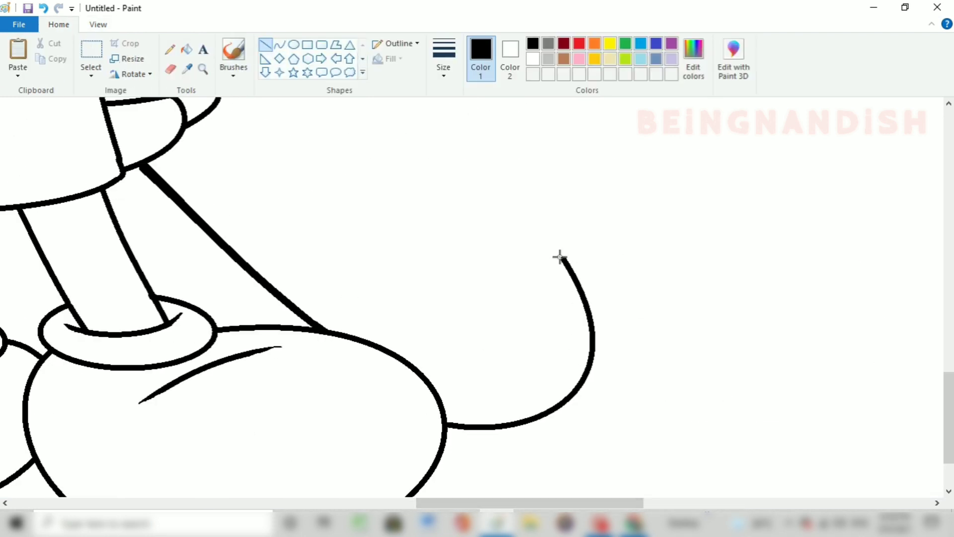
Thicken the tail's end near the shoe with a second curve and taper its tip with the eraser
{"action": "left_click", "coordinate": [280, 45]}
{"action": "left_click_drag", "start_coordinate": [447, 419], "coordinate": [546, 412]}
{"action": "left_click_drag", "start_coordinate": [489, 417], "coordinate": [482, 423]}
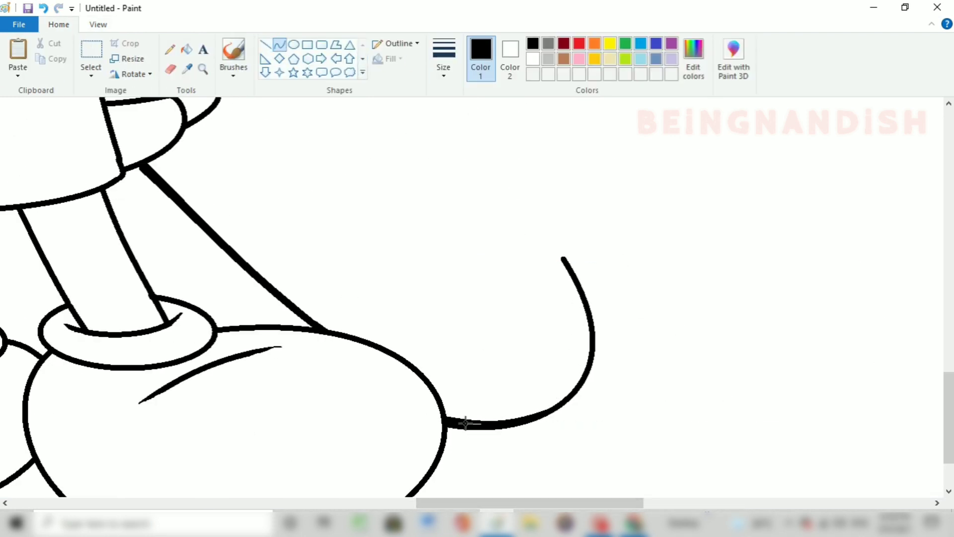
{"action": "left_click", "coordinate": [170, 69]}
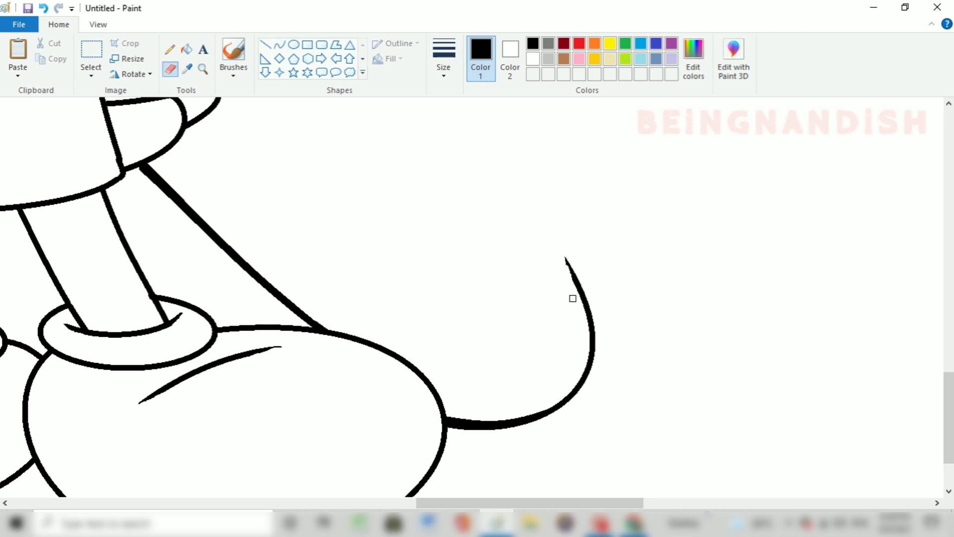
Define a near-black custom color with red, green and blue at 13 for filling
{"action": "left_click", "coordinate": [98, 24]}
{"action": "left_click", "coordinate": [77, 55]}
{"action": "left_click", "coordinate": [58, 25]}
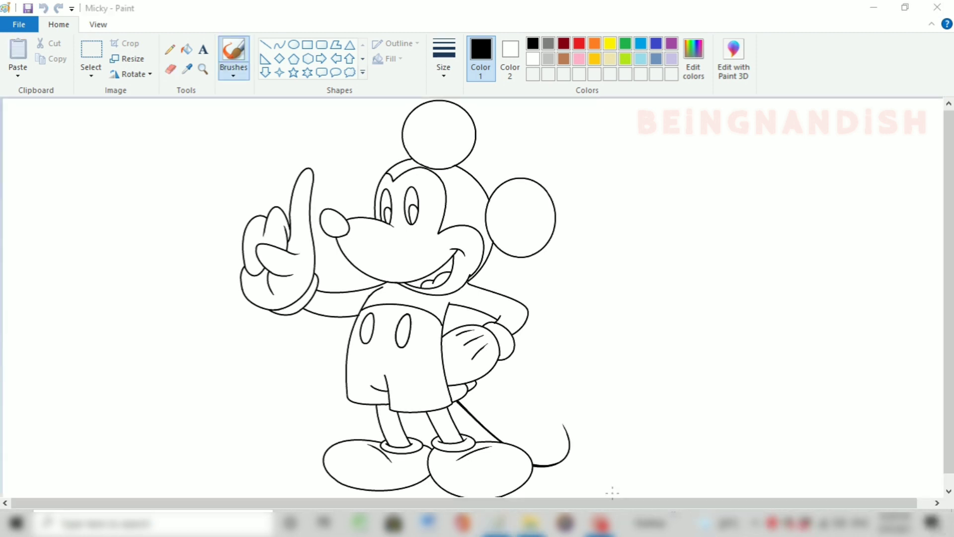
{"action": "left_click", "coordinate": [191, 55]}
{"action": "left_click", "coordinate": [694, 59]}
{"action": "left_click", "coordinate": [619, 287]}
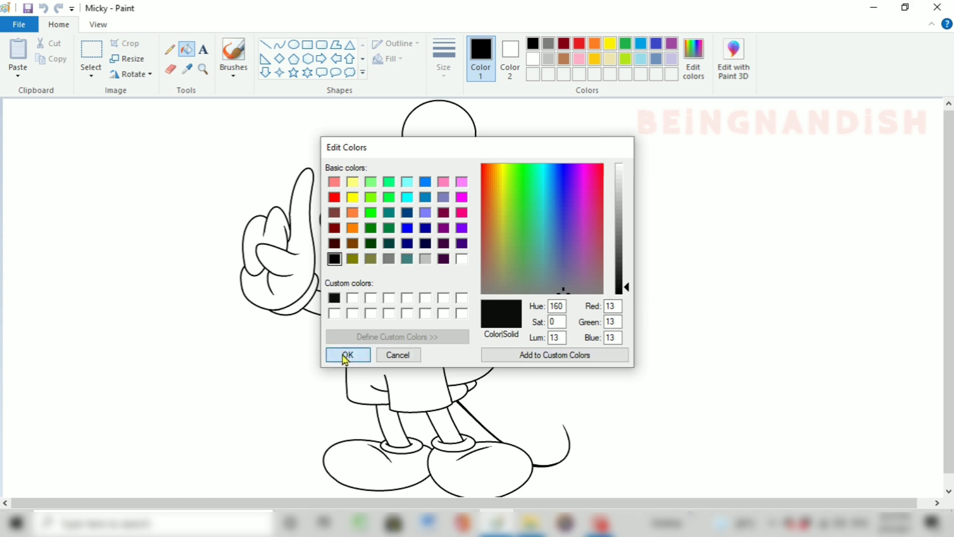
{"action": "left_click", "coordinate": [348, 355]}
Fill the ears, head, torso, arms, legs and pupils with the near-black color
{"action": "left_click", "coordinate": [461, 122]}
{"action": "left_click", "coordinate": [468, 166]}
{"action": "left_click", "coordinate": [506, 193]}
{"action": "left_click", "coordinate": [340, 304]}
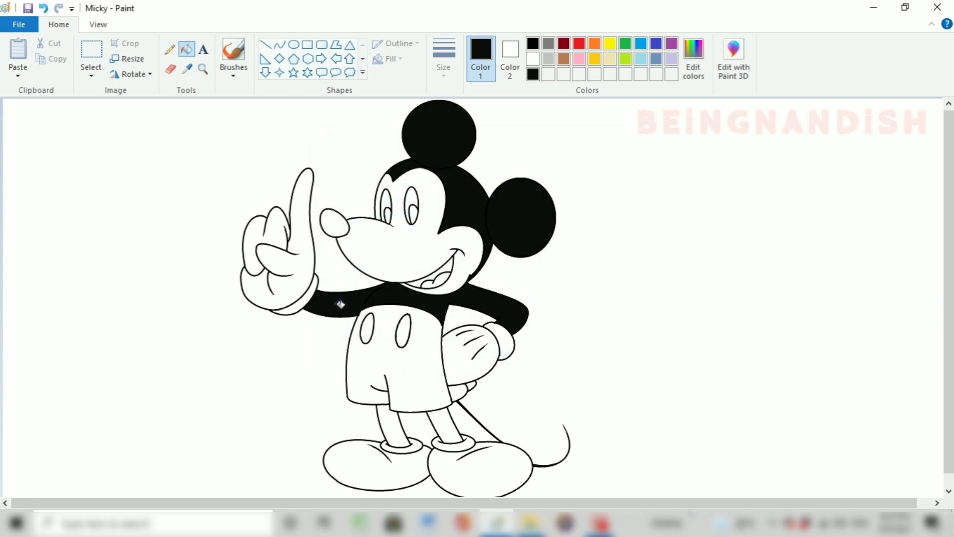
{"action": "left_click", "coordinate": [400, 428]}
{"action": "left_click", "coordinate": [455, 425]}
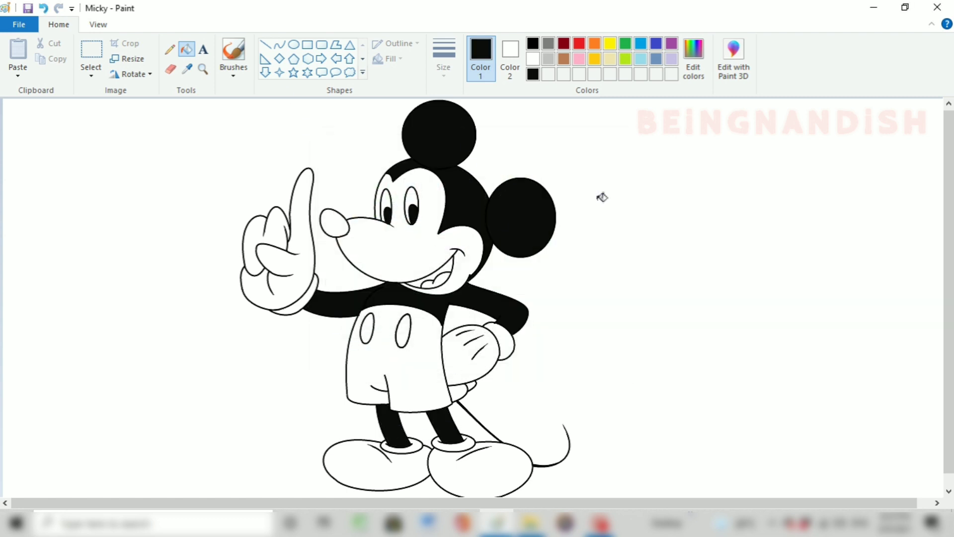
Mix a peach skin tone and add it to the custom colors
{"action": "left_click", "coordinate": [579, 58]}
{"action": "left_click", "coordinate": [694, 60]}
{"action": "left_click", "coordinate": [503, 186]}
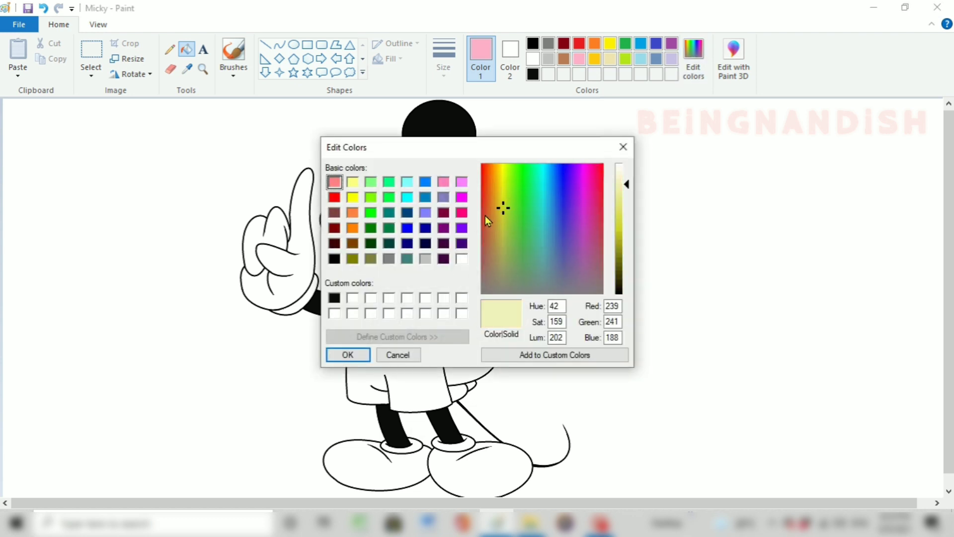
{"action": "left_click", "coordinate": [495, 200]}
{"action": "left_click", "coordinate": [496, 231]}
{"action": "left_click", "coordinate": [626, 194]}
{"action": "left_click", "coordinate": [496, 222]}
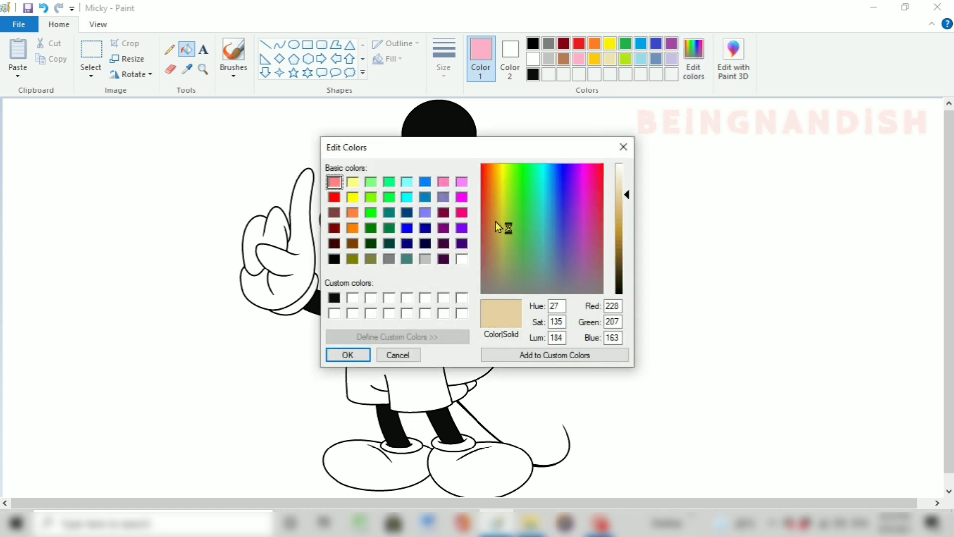
{"action": "left_click", "coordinate": [626, 187]}
{"action": "left_click", "coordinate": [626, 193]}
{"action": "left_click", "coordinate": [494, 177]}
{"action": "left_click", "coordinate": [503, 355]}
{"action": "left_click", "coordinate": [348, 355]}
Define a lighter version of the peach color and fill the face with it
{"action": "left_click", "coordinate": [693, 60]}
{"action": "left_click", "coordinate": [625, 181]}
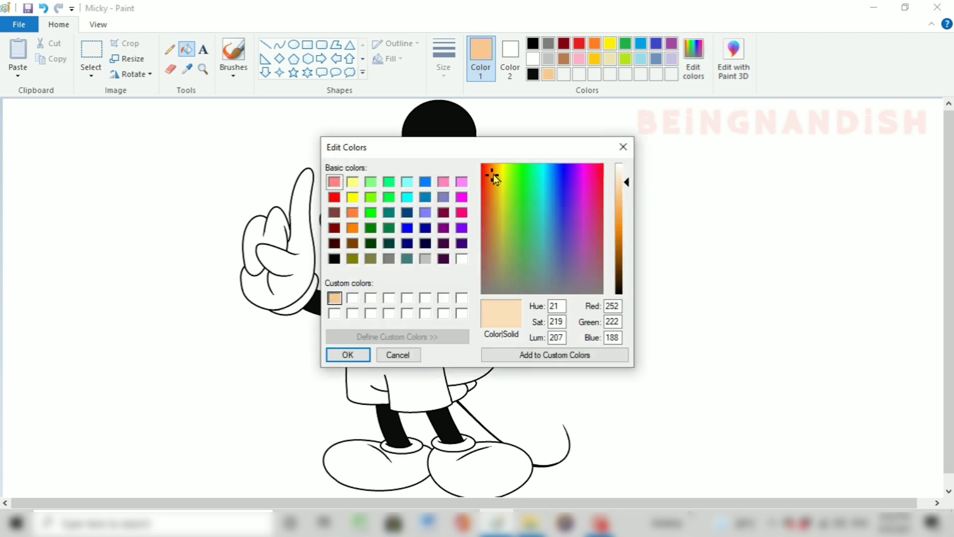
{"action": "left_click", "coordinate": [347, 354]}
{"action": "left_click", "coordinate": [432, 232]}
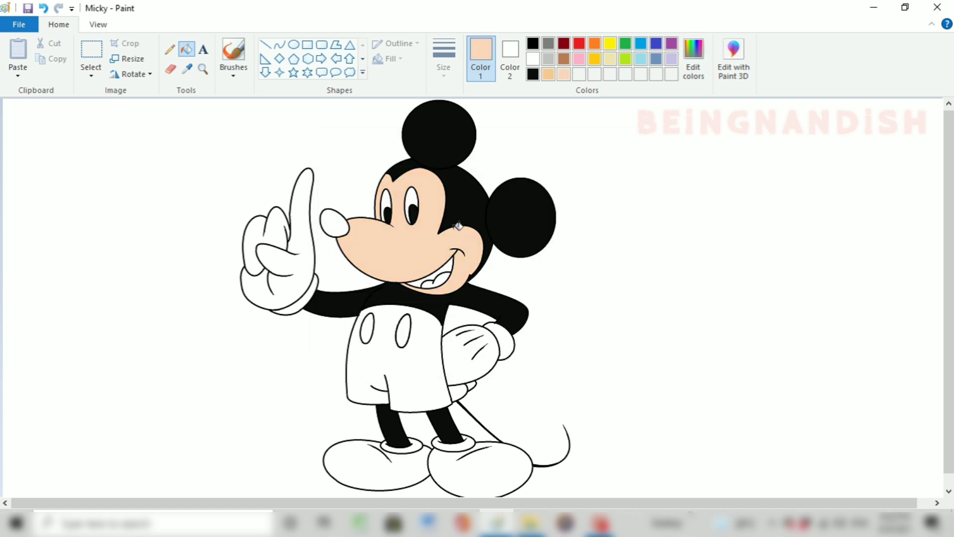
Fill the nose with the near-black custom color and both shoes with gold
{"action": "left_click", "coordinate": [533, 74]}
{"action": "left_click", "coordinate": [338, 223]}
{"action": "left_click", "coordinate": [594, 59]}
{"action": "left_click", "coordinate": [378, 464]}
{"action": "left_click", "coordinate": [480, 473]}
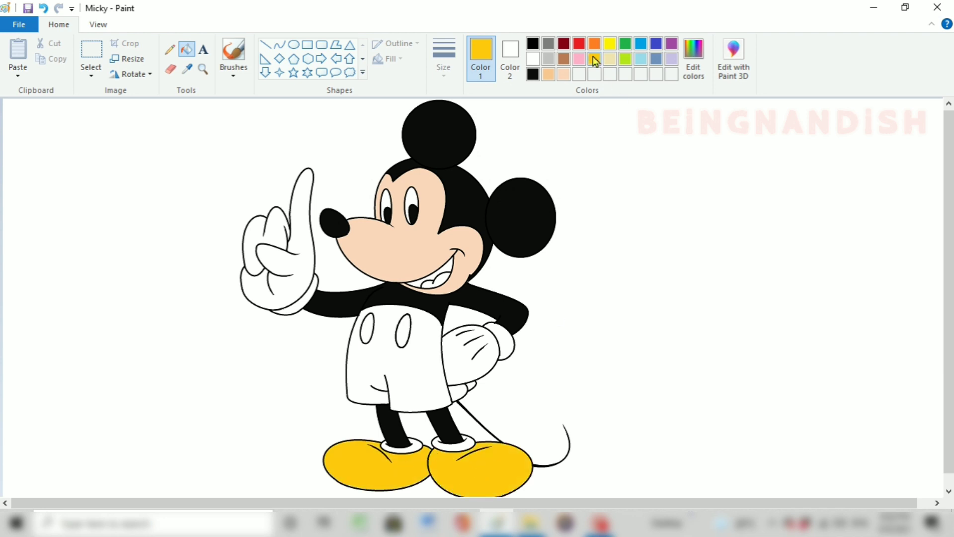
Mix a warm orange shade and set it as the current custom color
{"action": "left_click", "coordinate": [693, 60]}
{"action": "left_click", "coordinate": [491, 179]}
{"action": "left_click", "coordinate": [626, 217]}
{"action": "left_click", "coordinate": [497, 180]}
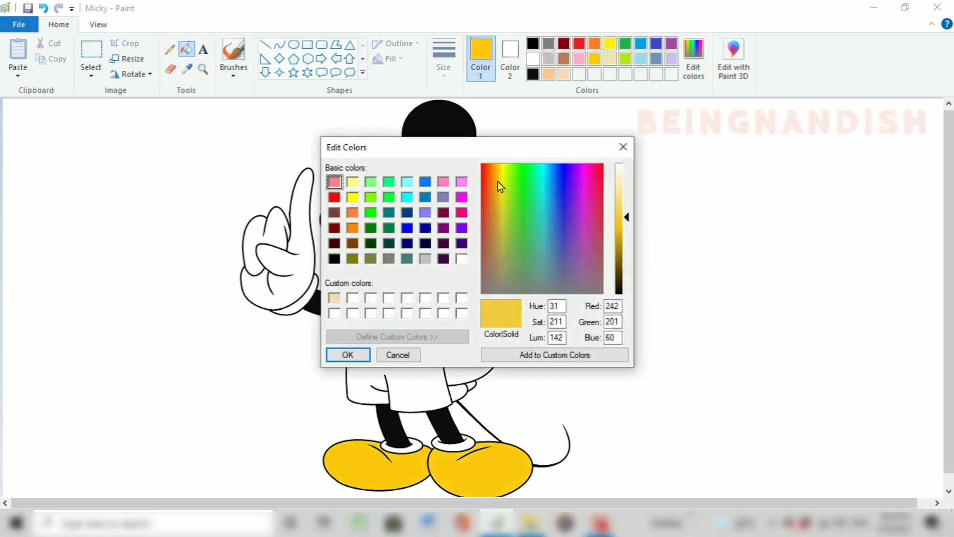
{"action": "left_click", "coordinate": [616, 248]}
{"action": "left_click", "coordinate": [347, 355]}
Fill both shoes, their ankle cuffs and the two shorts buttons with the custom orange
{"action": "left_click", "coordinate": [378, 465]}
{"action": "left_click", "coordinate": [478, 477]}
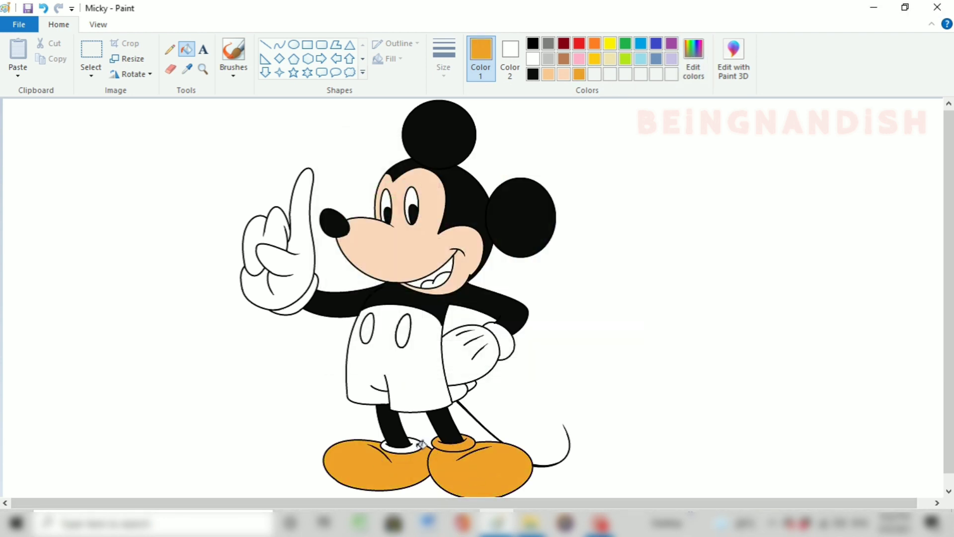
{"action": "left_click", "coordinate": [410, 322]}
Define a darker version of the palette red and fill the shorts with it
{"action": "left_click", "coordinate": [579, 44]}
{"action": "left_click", "coordinate": [387, 368]}
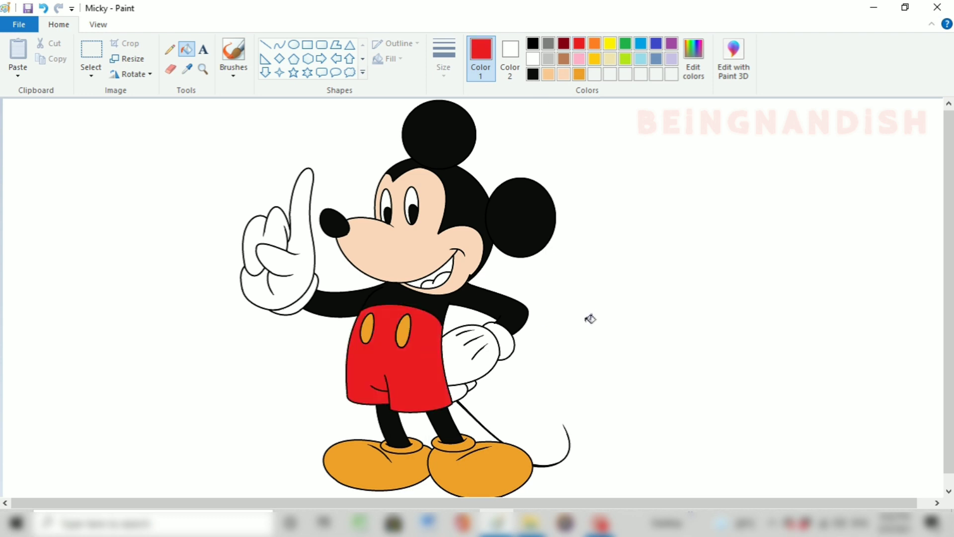
{"action": "left_click", "coordinate": [693, 59]}
{"action": "left_click", "coordinate": [629, 241]}
{"action": "left_click", "coordinate": [348, 354]}
{"action": "left_click", "coordinate": [397, 348]}
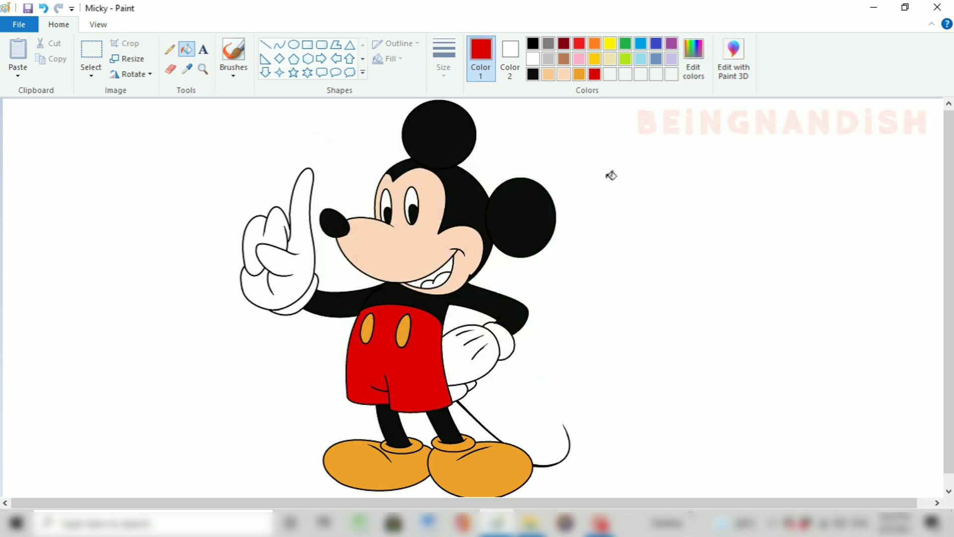
Mix a light pink custom color and fill the tongue with it
{"action": "left_click", "coordinate": [579, 59]}
{"action": "left_click", "coordinate": [693, 59]}
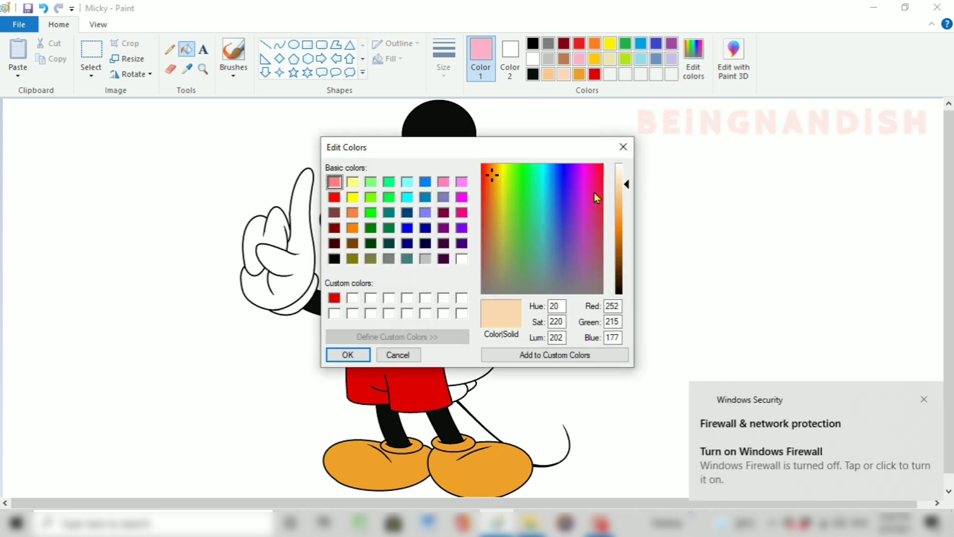
{"action": "left_click", "coordinate": [592, 175]}
{"action": "left_click", "coordinate": [618, 177]}
{"action": "left_click", "coordinate": [348, 354]}
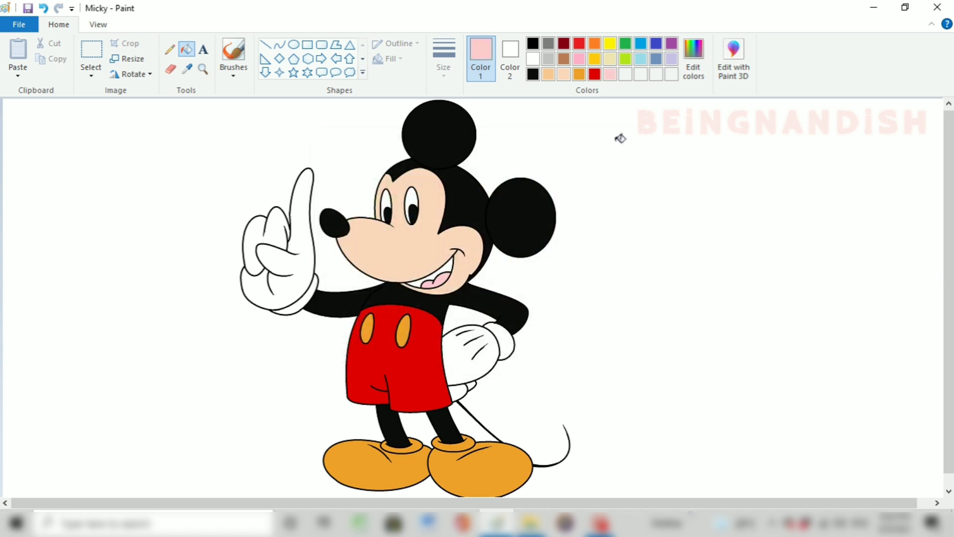
Mix a brownish red with RGB 170, 57, 45 and fill the inside of the mouth around the tongue
{"action": "left_click", "coordinate": [563, 59]}
{"action": "left_click", "coordinate": [693, 60]}
{"action": "left_click", "coordinate": [484, 218]}
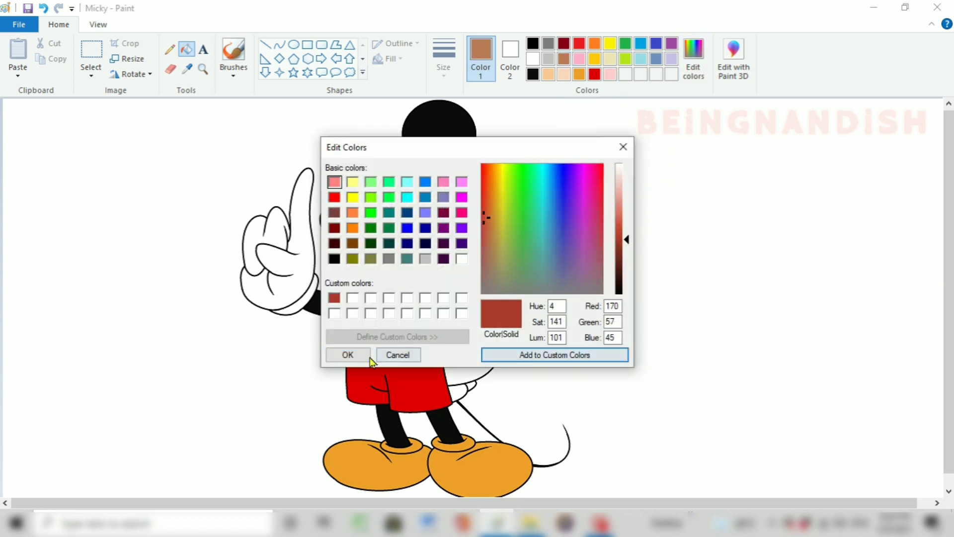
{"action": "left_click", "coordinate": [348, 354]}
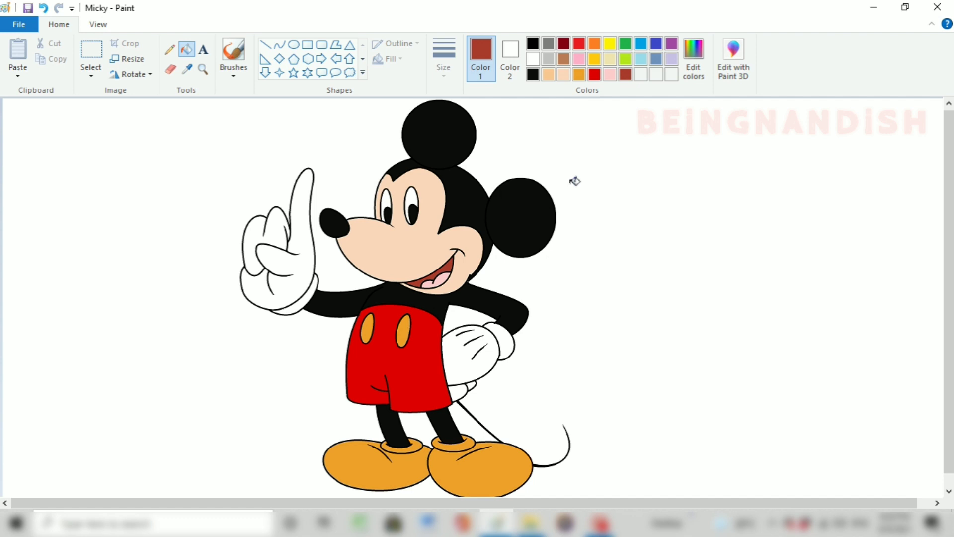
Mix a pale pinkish peach from the light pink and recolor the face with it
{"action": "left_click", "coordinate": [610, 74]}
{"action": "left_click", "coordinate": [694, 60]}
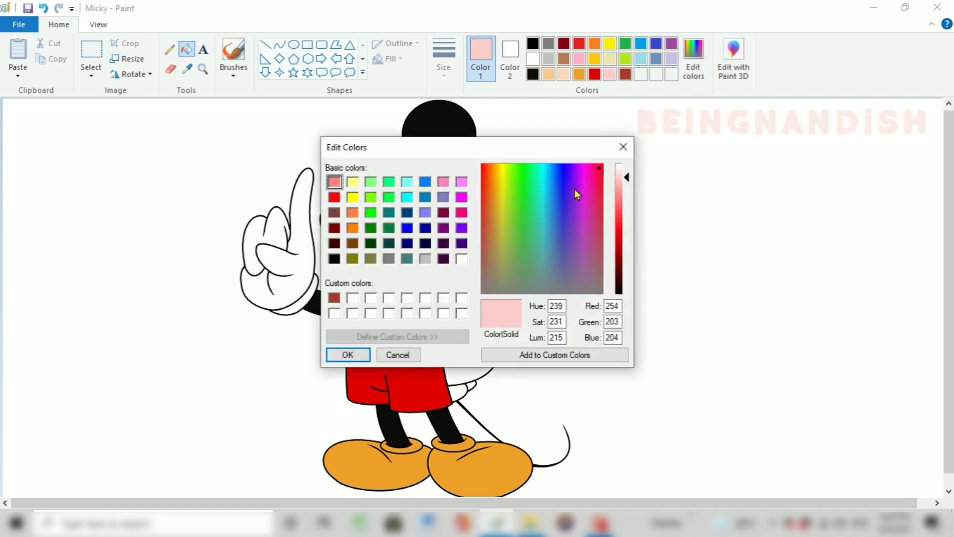
{"action": "left_click", "coordinate": [483, 173]}
{"action": "left_click", "coordinate": [625, 183]}
{"action": "left_click", "coordinate": [487, 213]}
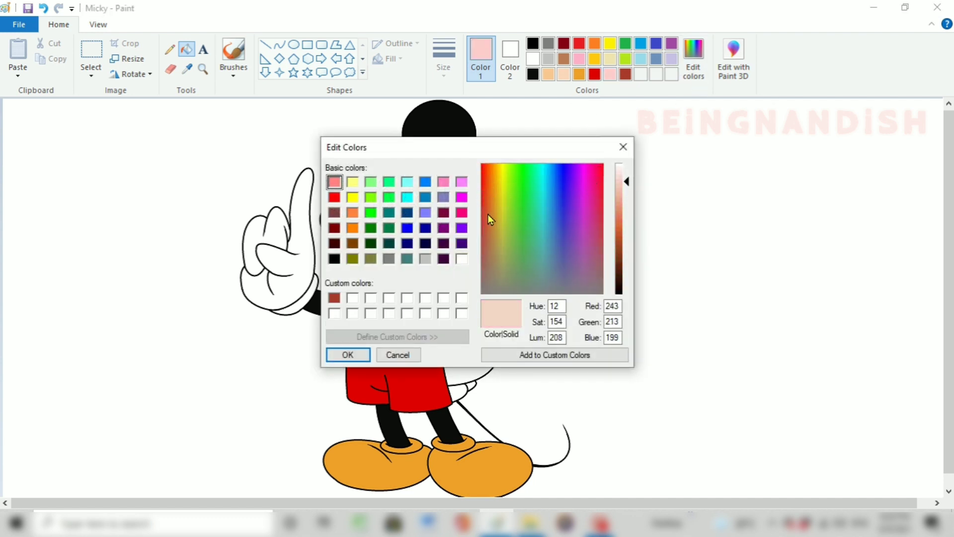
{"action": "left_click", "coordinate": [627, 188]}
{"action": "left_click", "coordinate": [627, 180]}
{"action": "left_click", "coordinate": [487, 193]}
{"action": "left_click", "coordinate": [348, 354]}
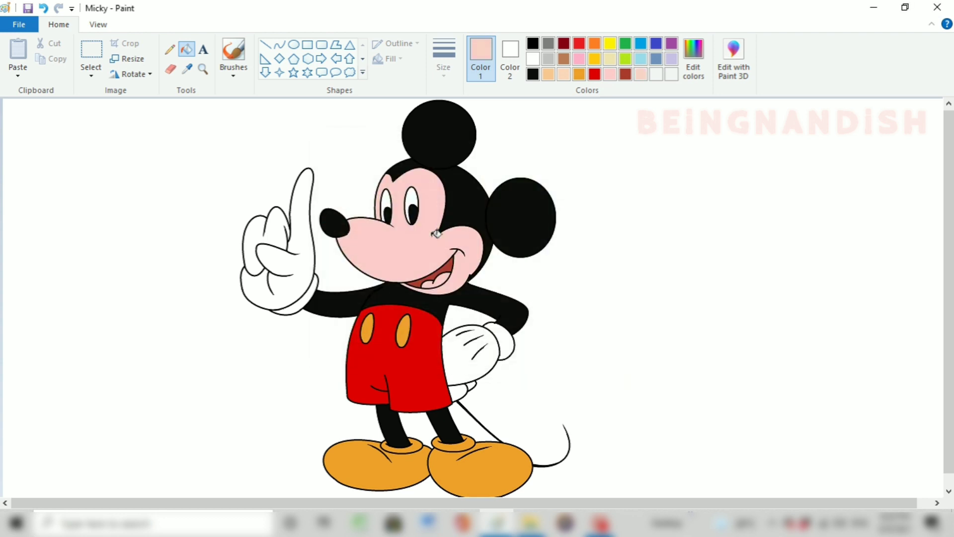
Fill the background with gold, including the gaps between the legs and inside the bent arm
{"action": "left_click", "coordinate": [594, 59]}
{"action": "left_click", "coordinate": [625, 141]}
{"action": "left_click", "coordinate": [469, 422]}
{"action": "left_click", "coordinate": [417, 431]}
{"action": "left_click", "coordinate": [467, 318]}
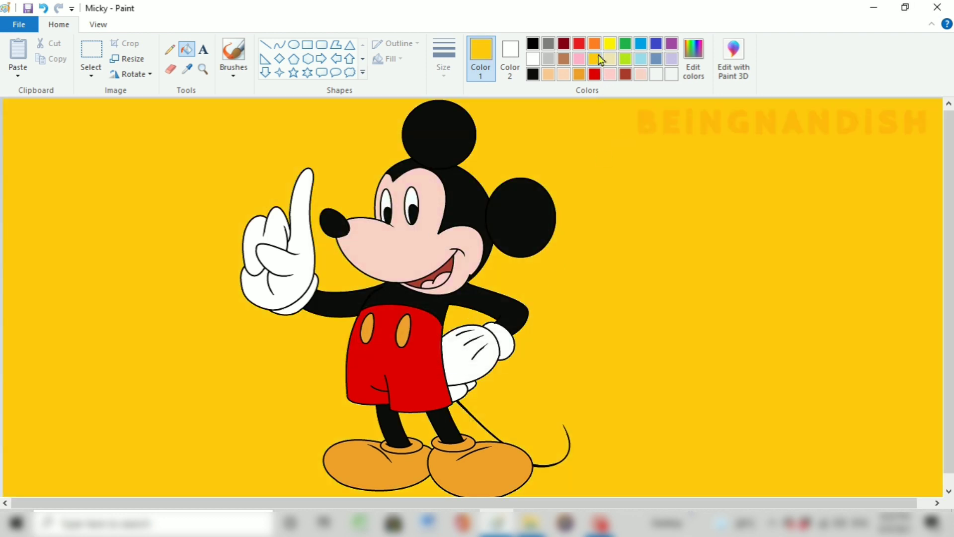
Recolor the main background and the gap between the legs with bright yellow
{"action": "left_click", "coordinate": [610, 44]}
{"action": "left_click", "coordinate": [628, 144]}
{"action": "left_click", "coordinate": [447, 421]}
{"action": "left_click", "coordinate": [447, 420]}
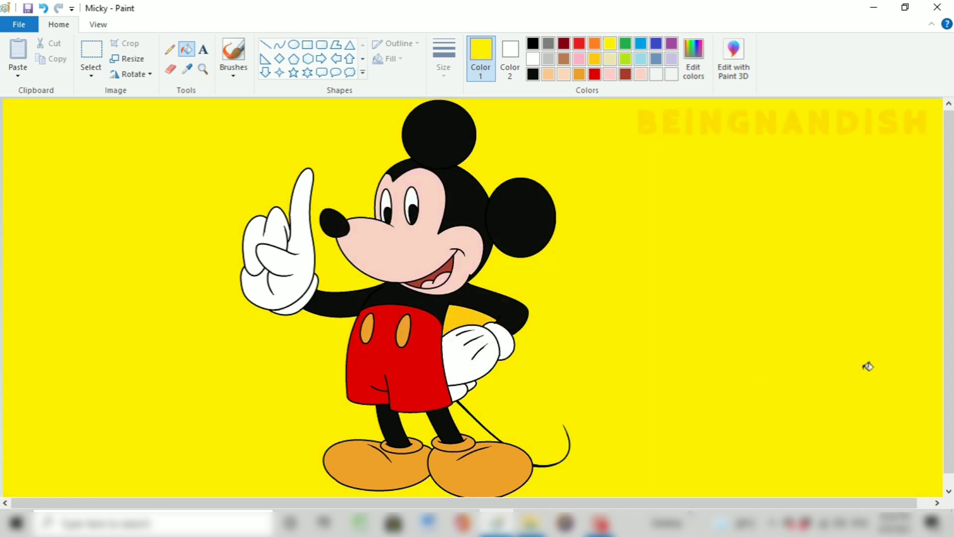